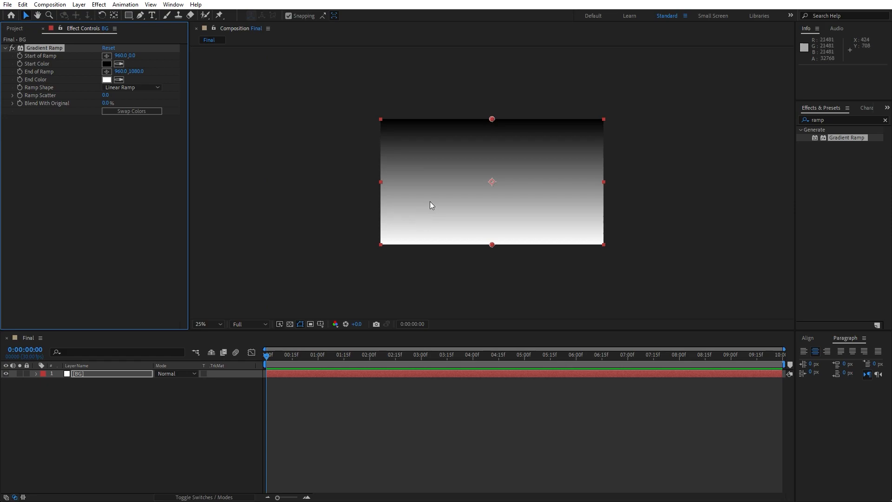
Step: Place the Gradient Ramp's start just outside the upper-left corner of the frame, about (-32, 4), and its end past the lower-right corner, about (1988, 1116)
click(104, 57)
click(377, 120)
click(106, 72)
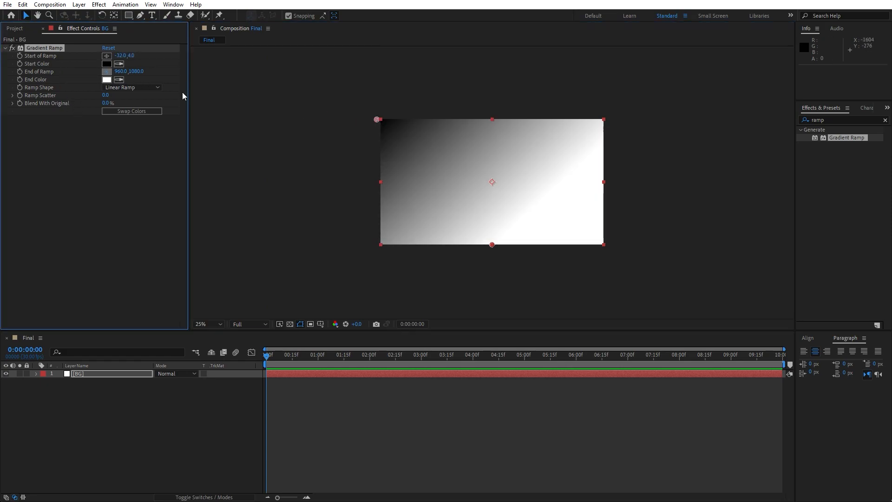
click(612, 249)
key(period)
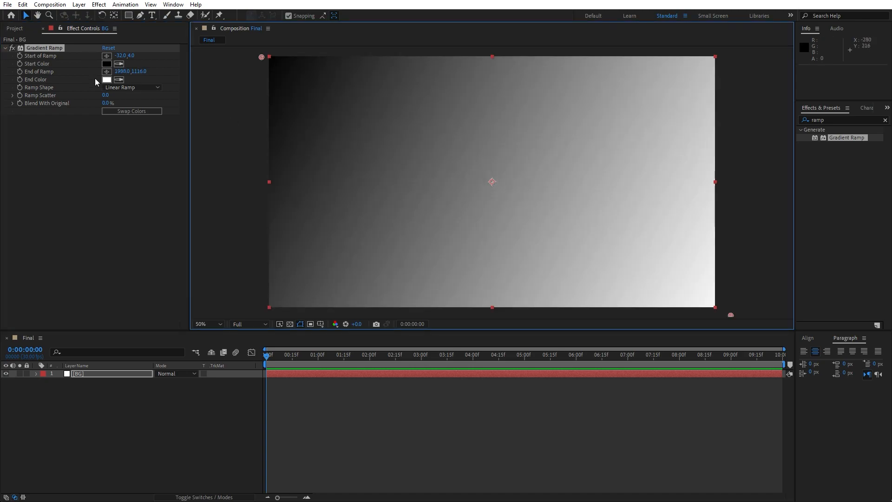
Step: Set the Gradient Ramp's end color to dark gray 141414
click(106, 79)
drag(199, 380, 149, 424)
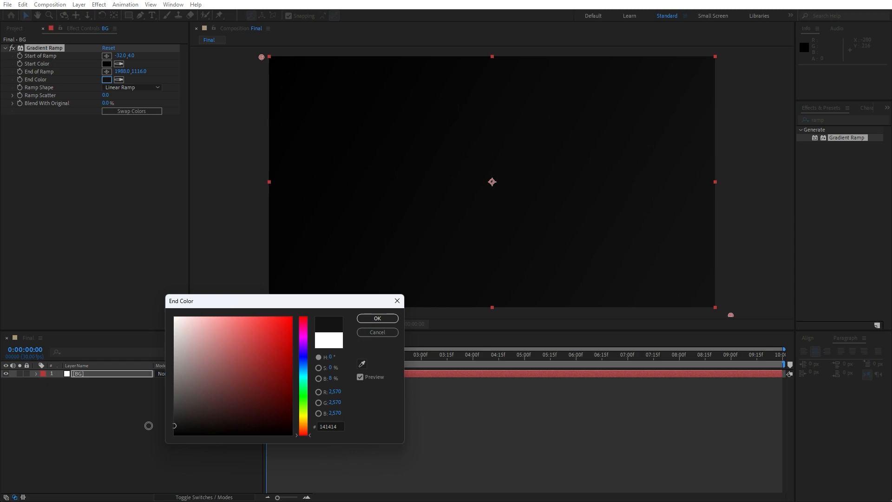
click(376, 319)
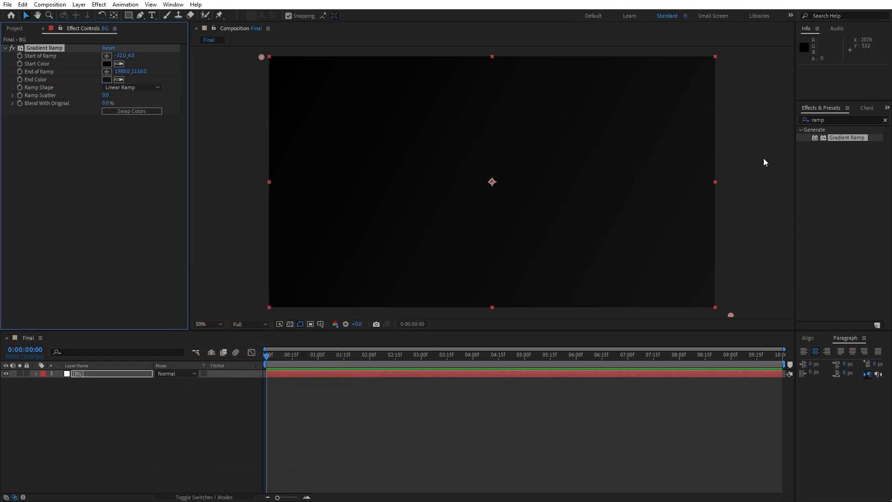
Step: Find the Noise HLS effect and apply it to the BG layer
click(838, 119)
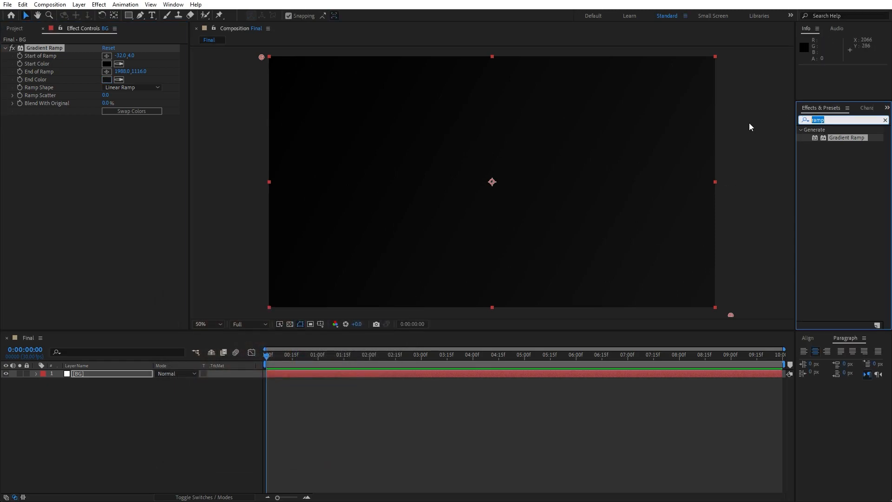
text(noise)
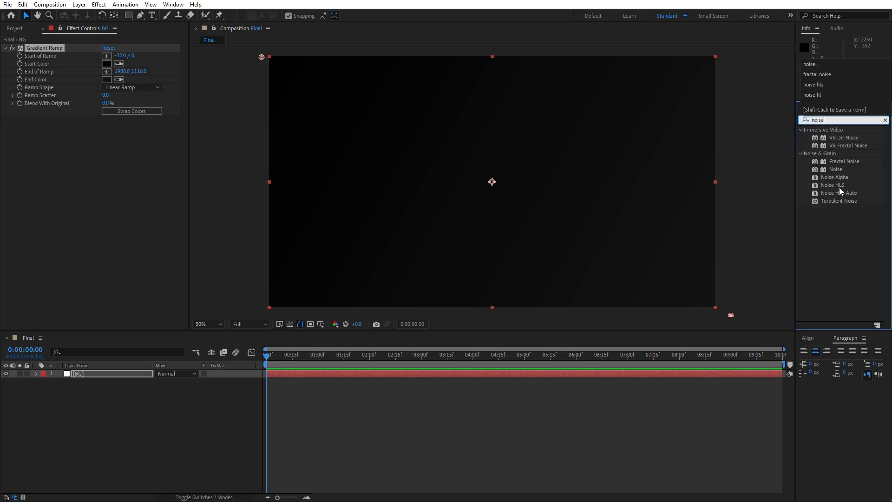
drag(839, 188, 88, 376)
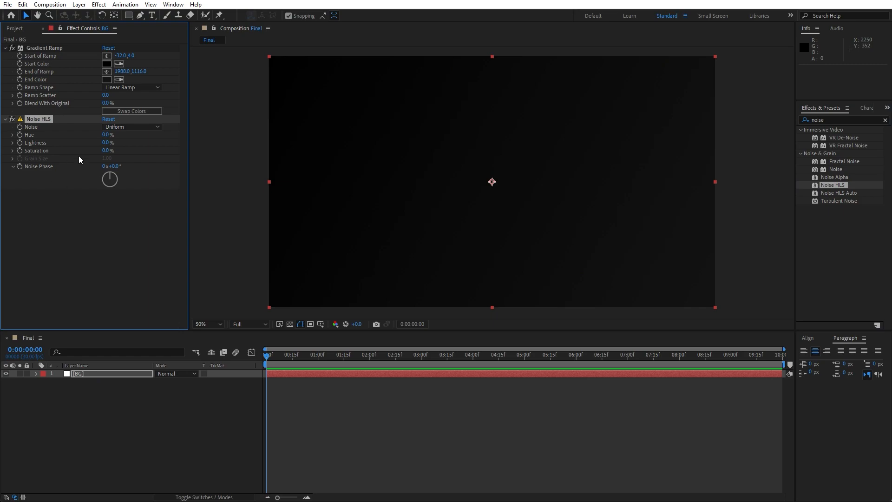
Step: Set the hue, lightness and saturation of Noise HLS to 3% each and inspect the grain on the background
click(103, 135)
text(3)
click(106, 143)
key(Tab)
text(3)
click(183, 442)
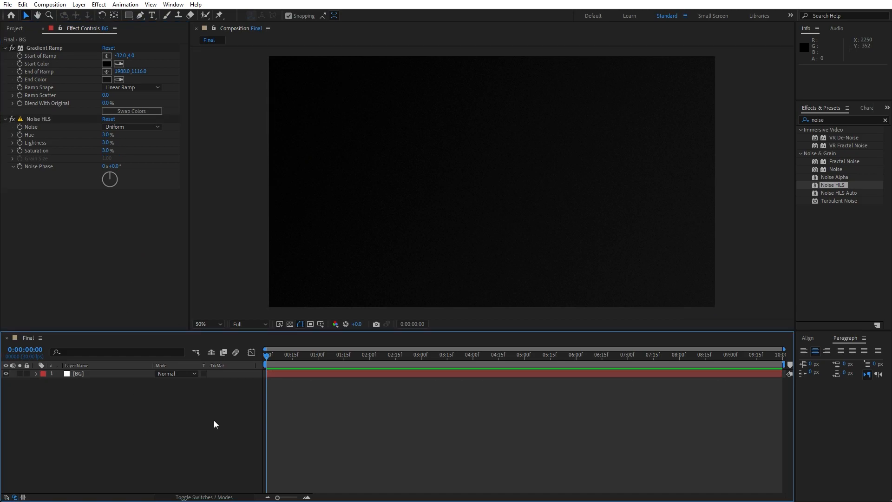
scroll(447, 234, up, 2)
scroll(447, 233, down, 2)
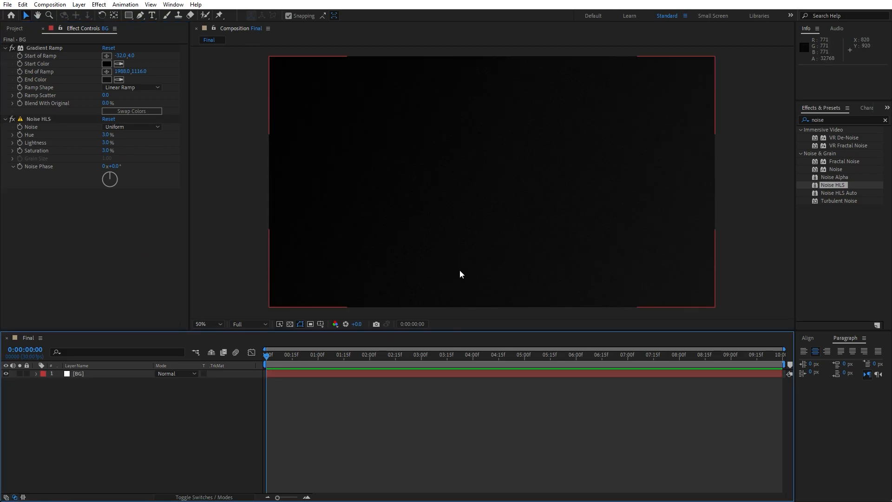
Step: Undo the last new solid and create a white 1920 × 1080 solid named Fractal Noise above BG
key(ctrl+z)
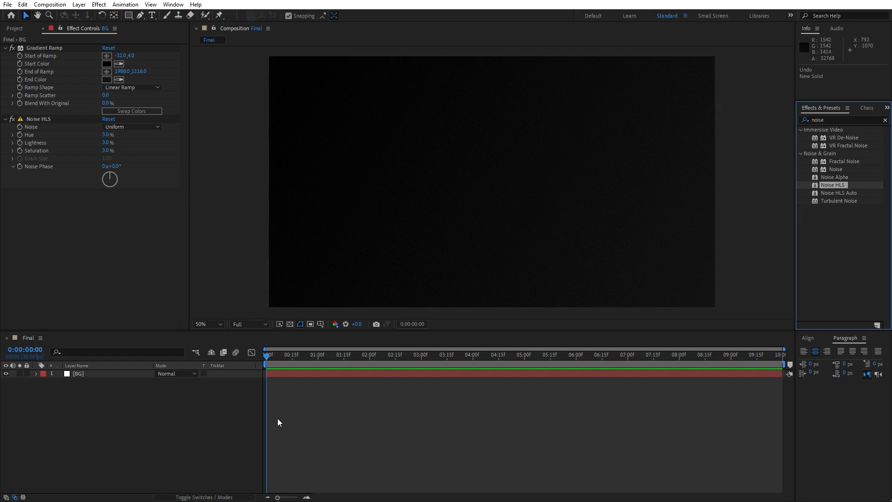
right_click(134, 421)
mouse_move(158, 302)
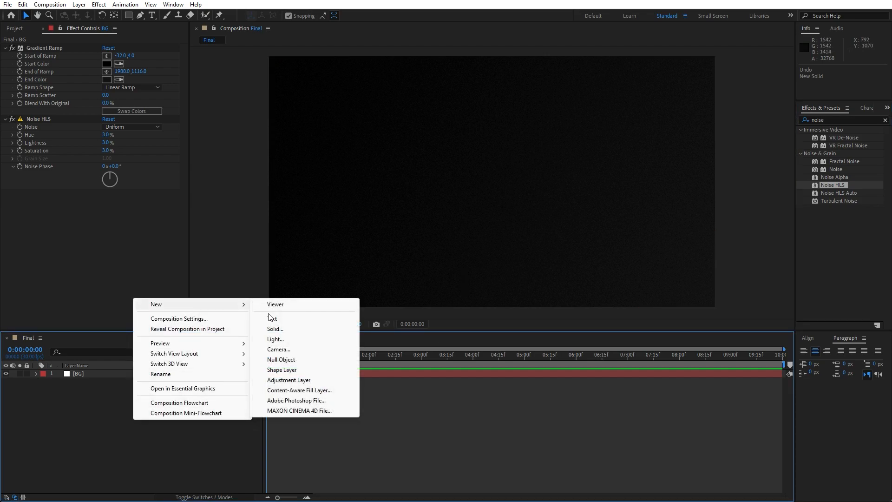
click(285, 328)
text(Fractal Noise)
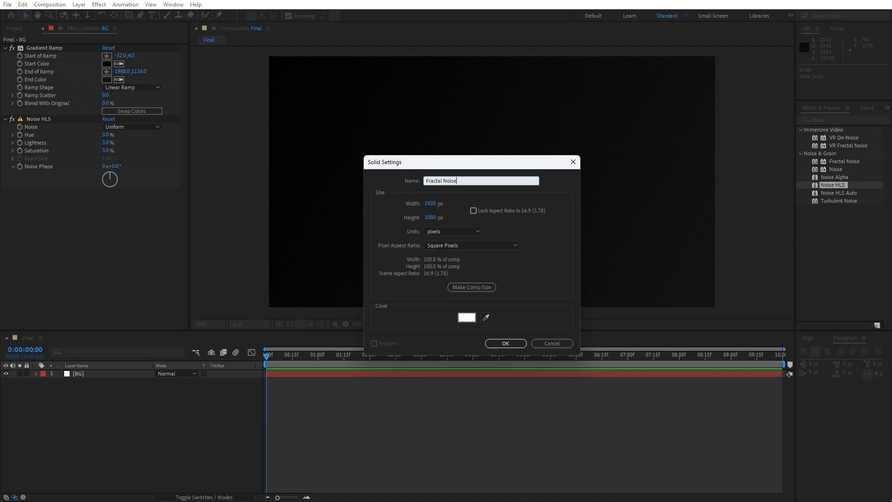
click(506, 343)
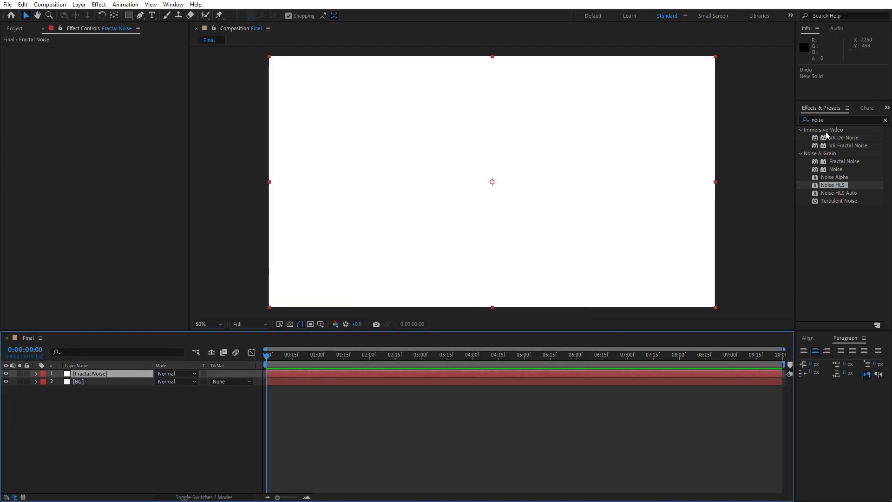
Step: Find the Fractal Noise effect and apply it to the Fractal Noise layer
click(843, 120)
text(fracta)
drag(844, 169, 101, 375)
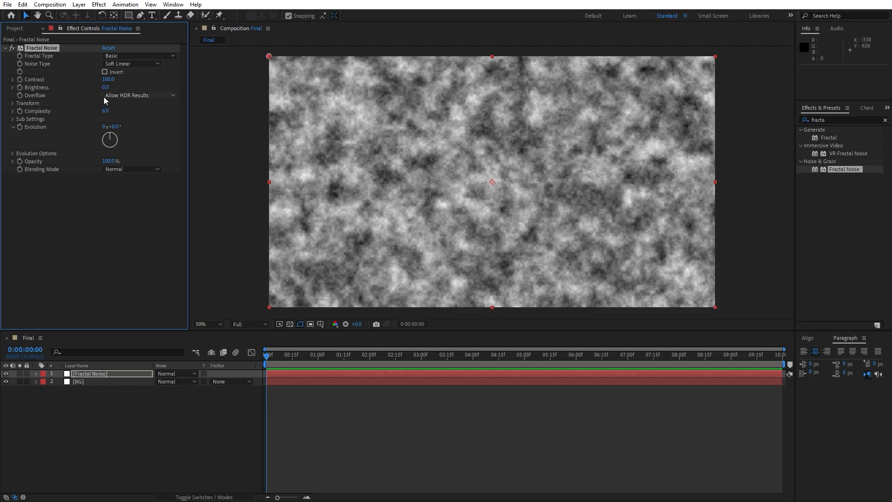
Step: Set the Fractal Noise effect's contrast to 150 and its brightness to -70
click(108, 80)
text(150)
click(146, 290)
text(-70)
key(Tab)
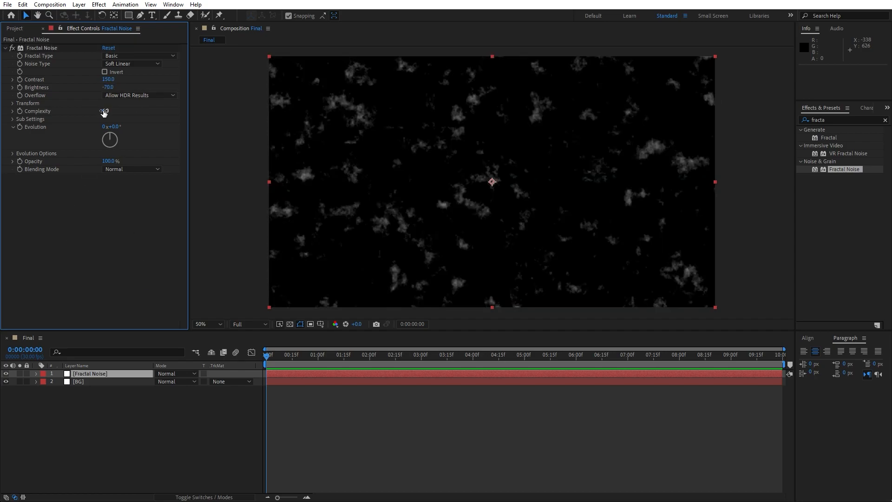
Step: Set the Fractal Noise complexity to 8 and its transform scale to 600, and return the playhead to the first frame
text(8)
click(93, 227)
click(13, 104)
click(110, 127)
text(600)
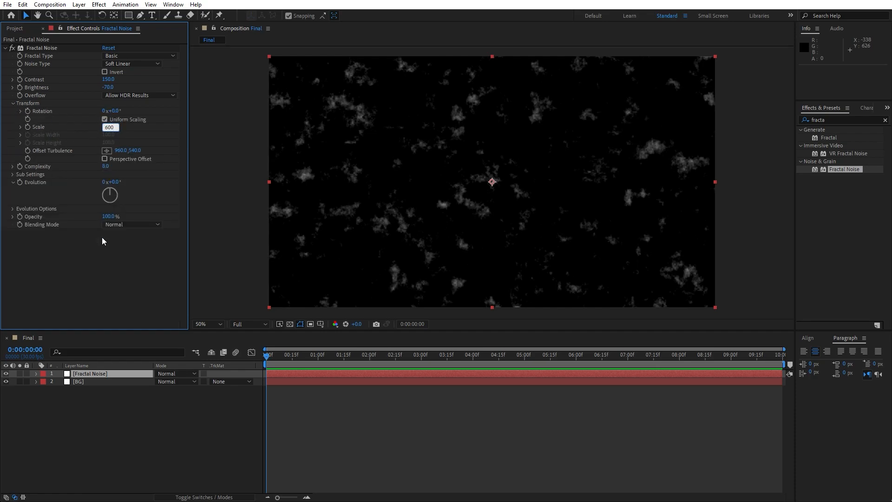
key(Return)
drag(322, 354, 255, 345)
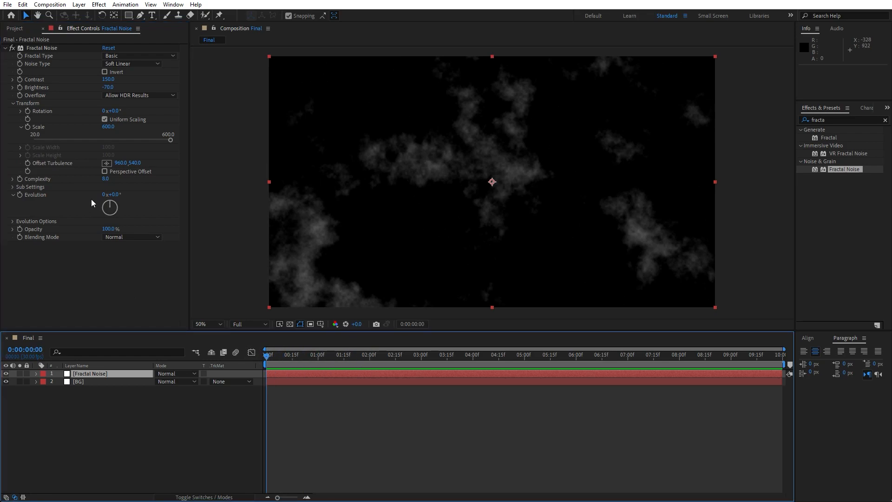
Step: Drive the Fractal Noise evolution with the expression time*100, preview the motion and move the playhead to 0:00:01:06
alt+click(19, 195)
text(time)
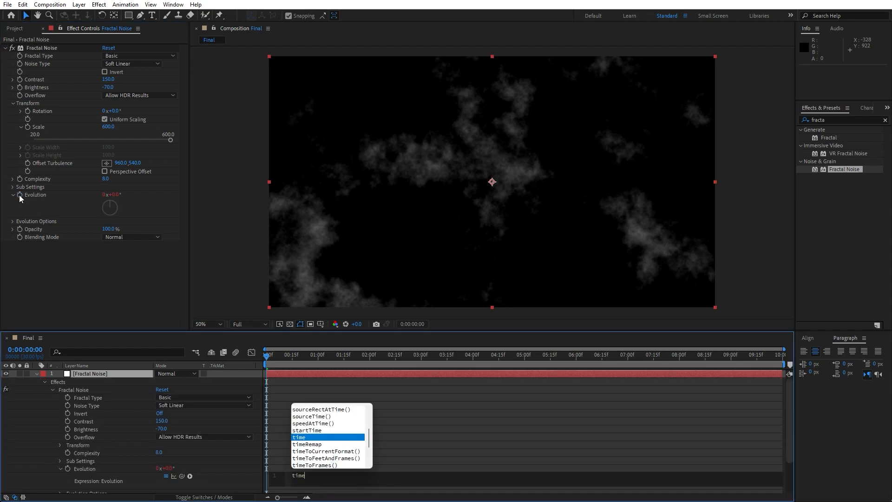
text(*100)
click(76, 284)
key(space)
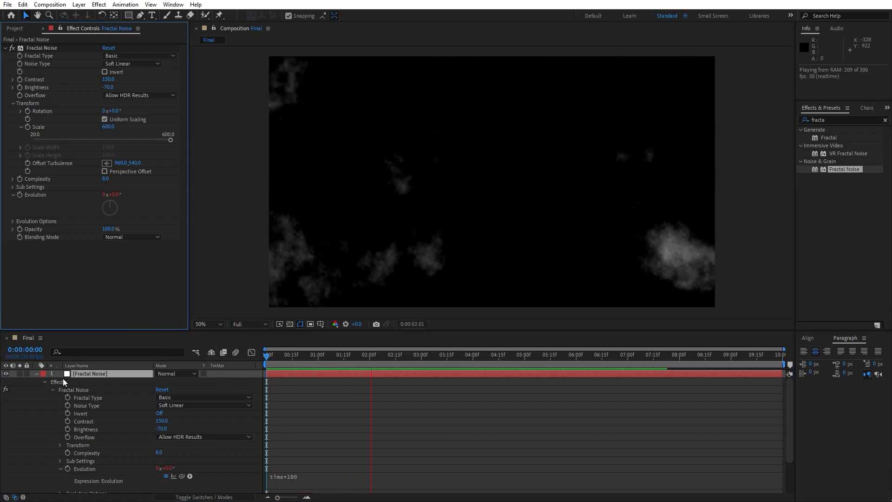
mouse_move(319, 356)
mouse_down()
mouse_move(288, 357)
mouse_move(328, 357)
mouse_up()
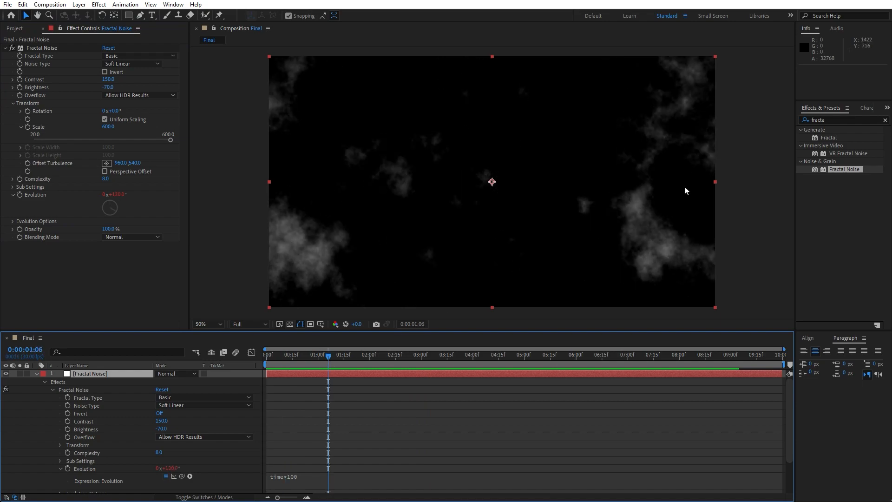
Step: Collapse the Fractal Noise layer's properties and apply the Emboss effect to that layer
click(836, 119)
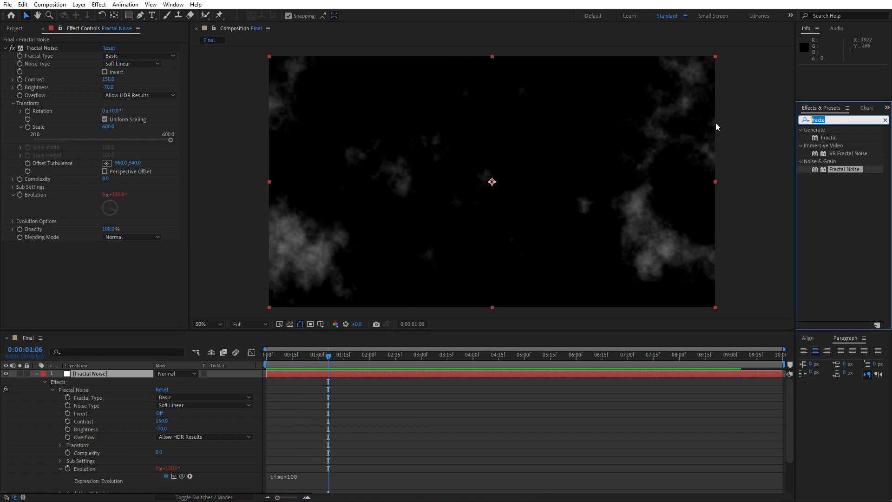
text(emboss)
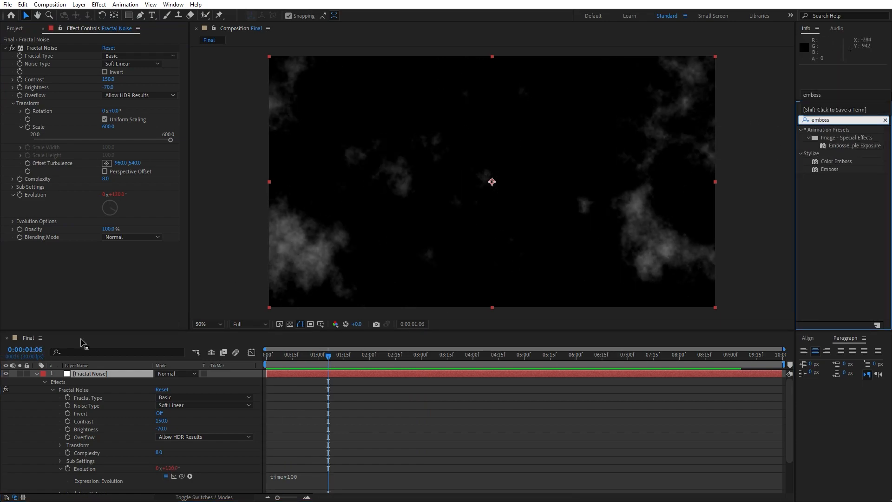
click(36, 373)
drag(829, 169, 96, 375)
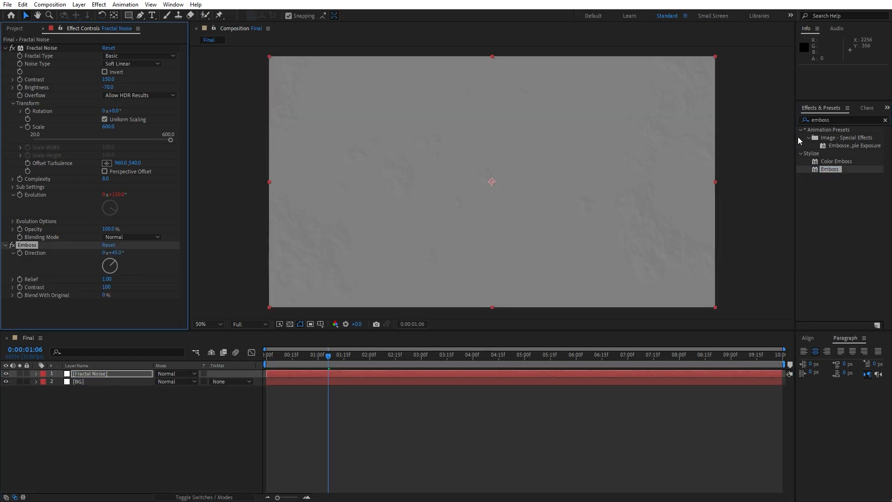
Step: Apply the Tritone effect after Emboss on the Fractal Noise layer and set its midtones color to black
click(842, 119)
text(trito)
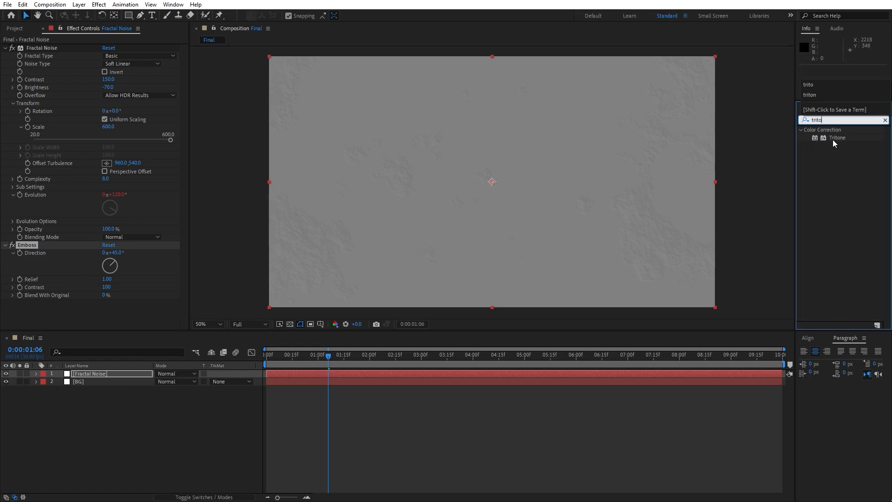
drag(832, 139, 144, 311)
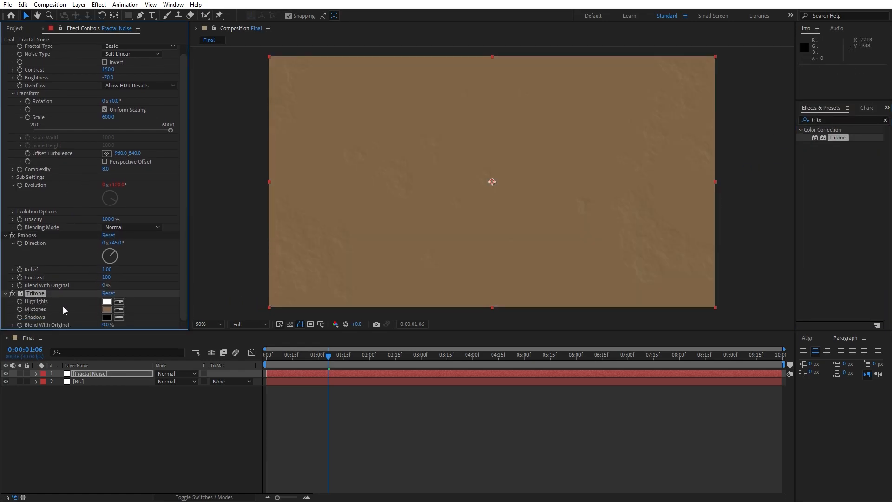
click(107, 310)
drag(212, 413, 113, 447)
click(377, 318)
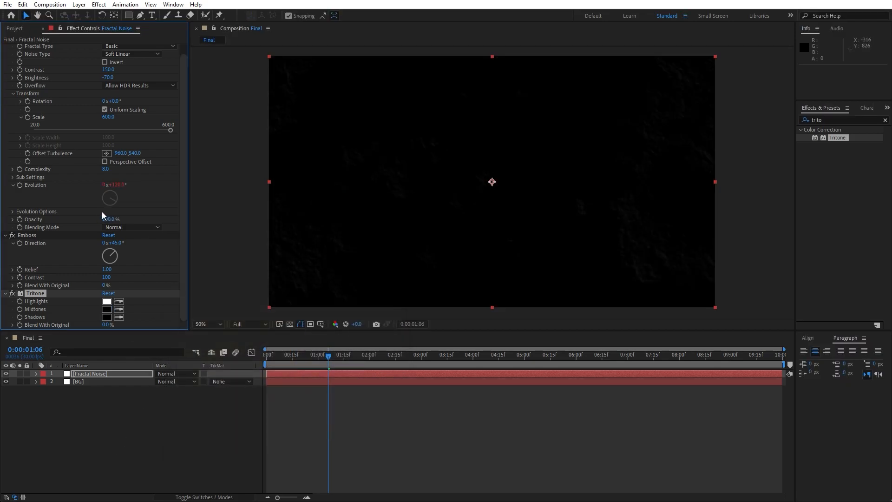
Step: Collapse the Fractal Noise, Emboss and Tritone settings and close the effect controls
scroll(102, 212, up, 1)
click(5, 47)
click(6, 56)
click(5, 63)
click(43, 28)
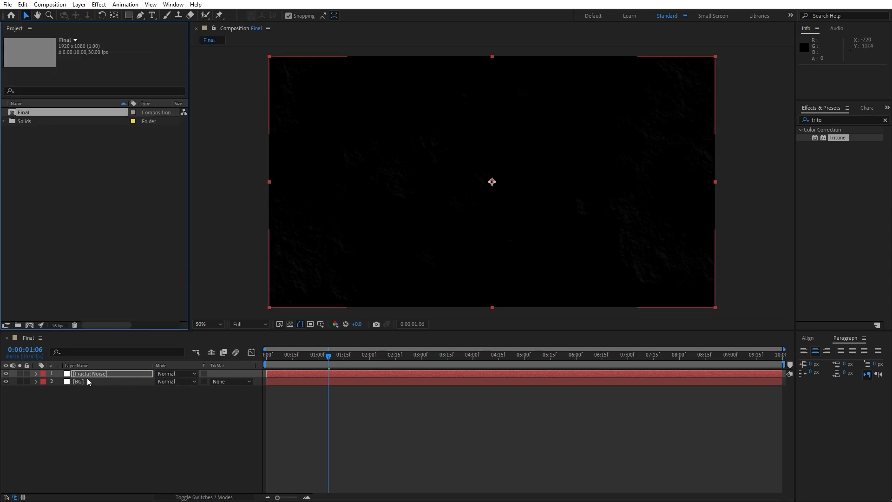
Step: Set the Fractal Noise layer's blending mode to Add and duplicate the layer
click(171, 376)
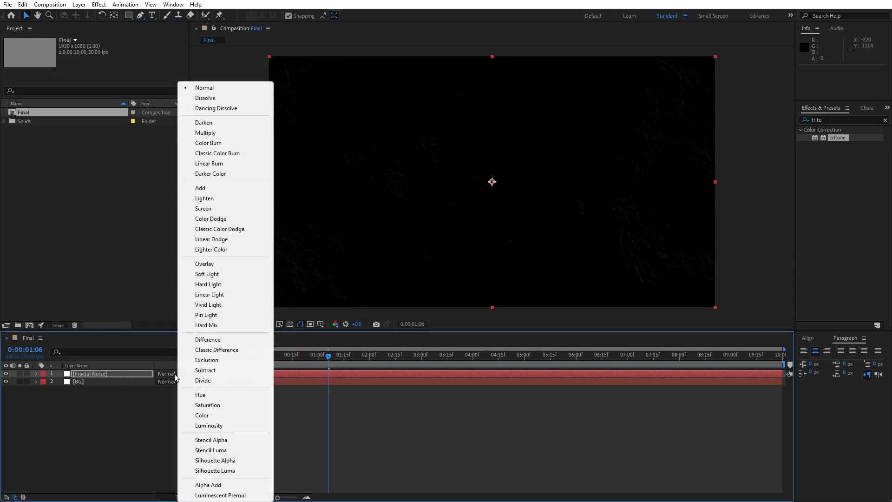
click(215, 188)
click(102, 375)
key(ctrl+d)
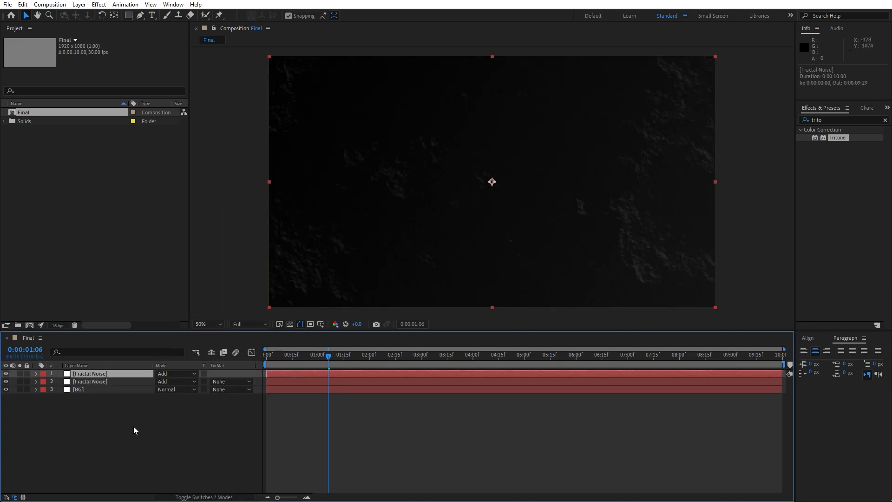
Step: Preview the animated embossed texture and move the playhead to 0:00:03:05
drag(279, 362, 310, 365)
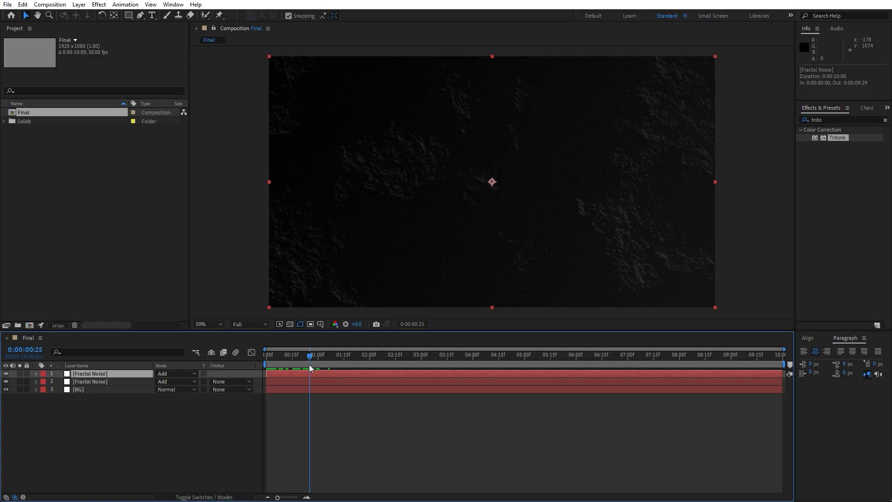
key(space)
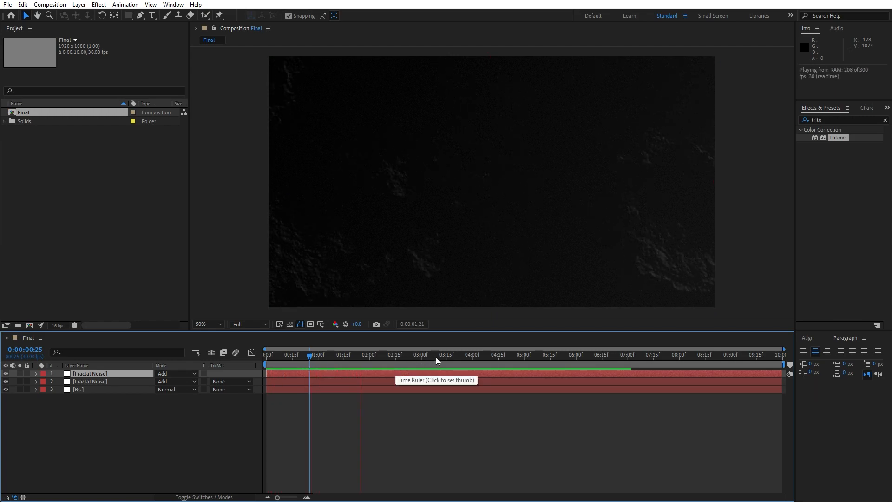
mouse_move(437, 358)
mouse_down()
mouse_move(381, 358)
mouse_move(430, 358)
mouse_up()
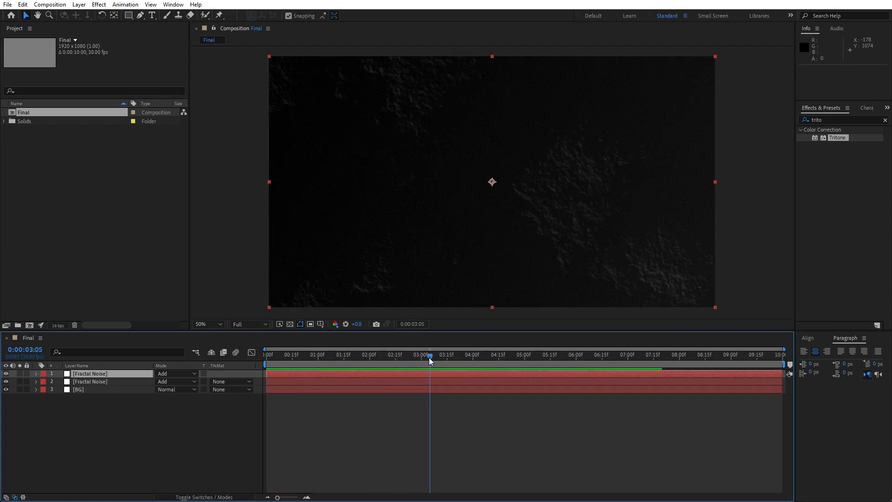
click(146, 428)
Step: Apply the Exposure effect after Tritone on the uppermost Fractal Noise layer and set its exposure to 2.99
click(104, 373)
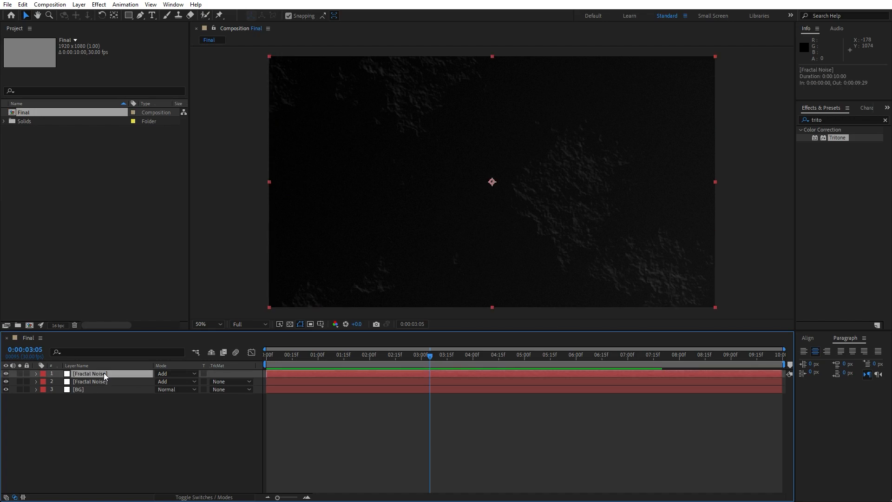
key(F3)
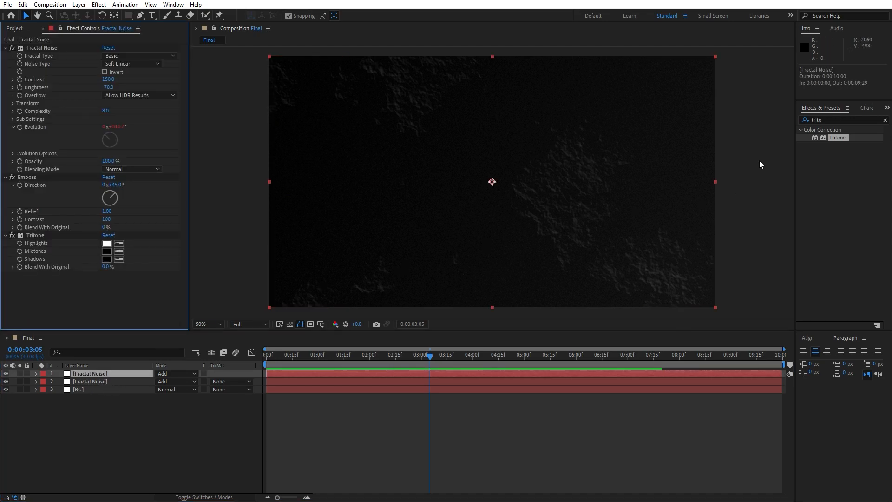
click(840, 120)
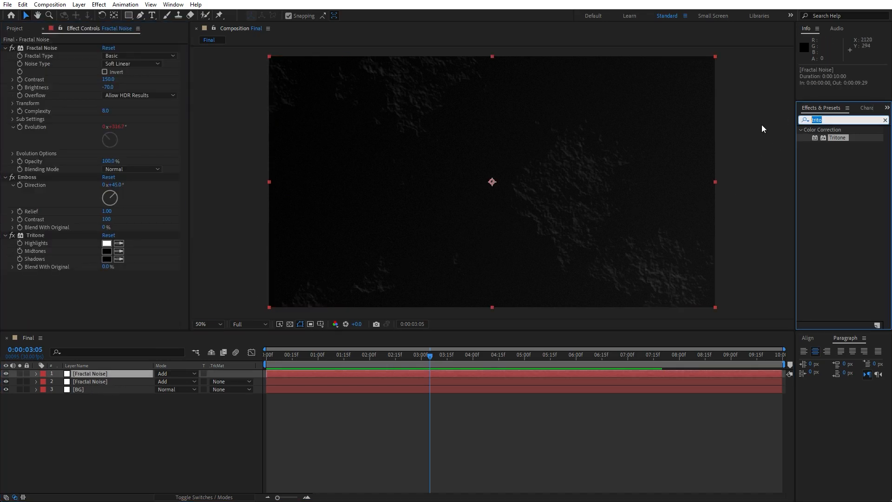
text(expo)
drag(839, 216, 99, 305)
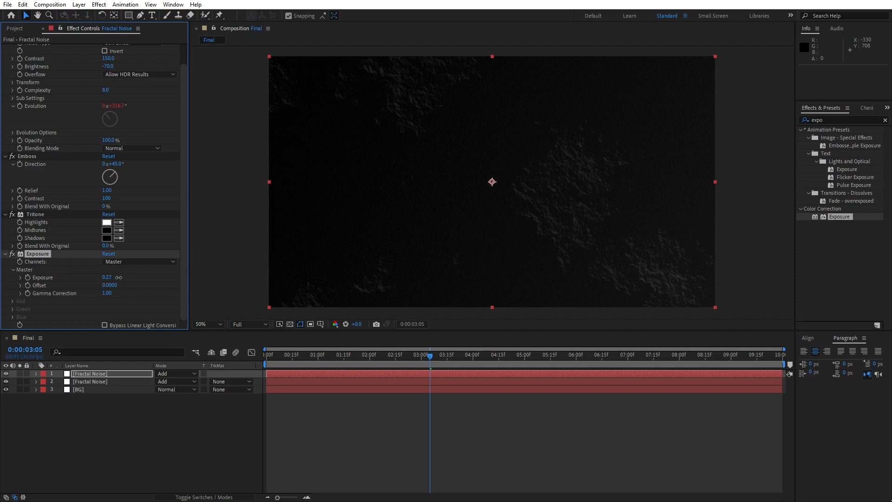
drag(283, 279, 253, 283)
click(208, 419)
Step: Preview the brightened texture animation and move the playhead to 0:00:02:17
mouse_move(330, 356)
mouse_down()
mouse_move(291, 361)
mouse_move(330, 361)
mouse_up()
key(space)
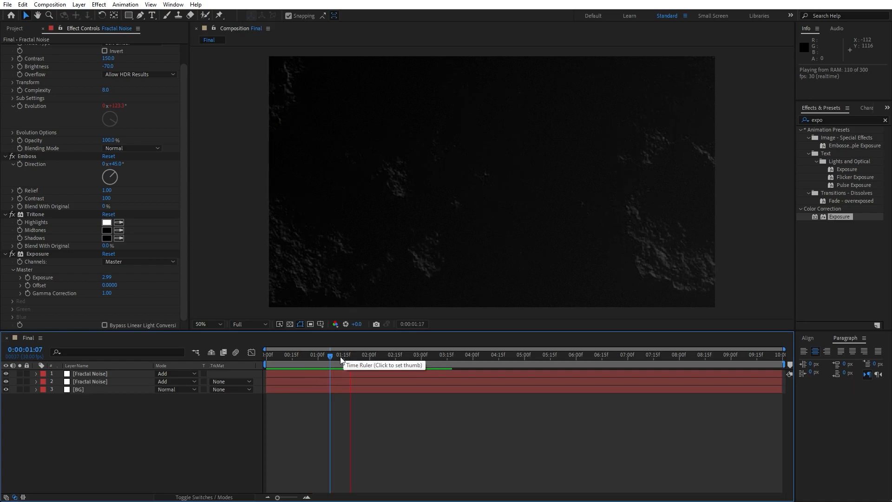
drag(335, 358, 398, 361)
Step: Duplicate the uppermost Fractal Noise layer and set the copy's rotation to 180°
click(103, 373)
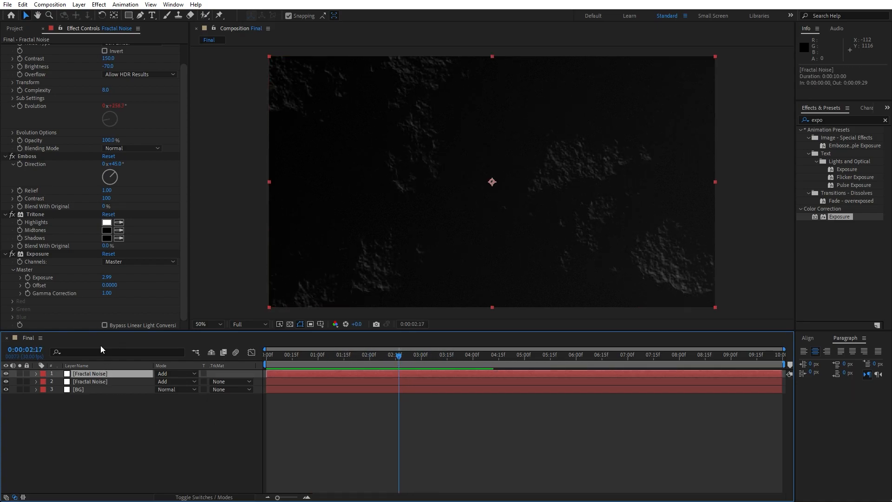
click(23, 4)
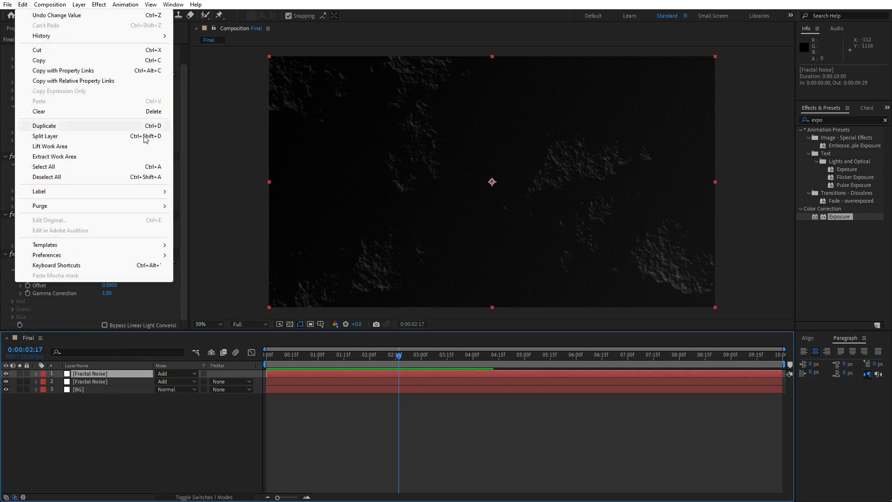
click(60, 126)
key(r)
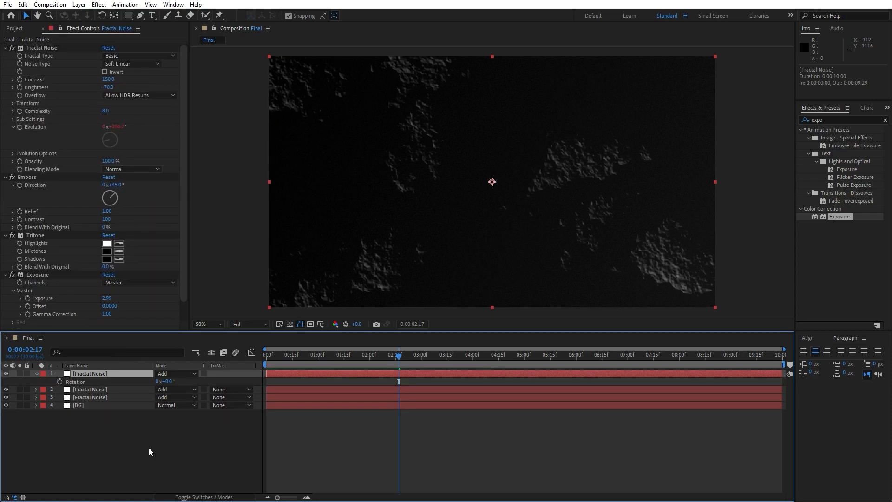
click(167, 382)
text(180)
click(186, 458)
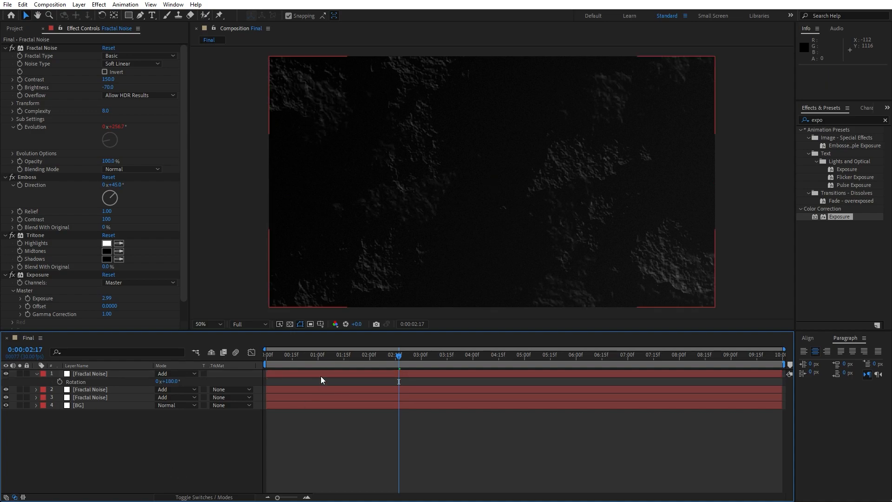
Step: Preview the animation with the rotated texture copy and move the playhead to 0:00:04:17
drag(399, 355, 481, 367)
key(space)
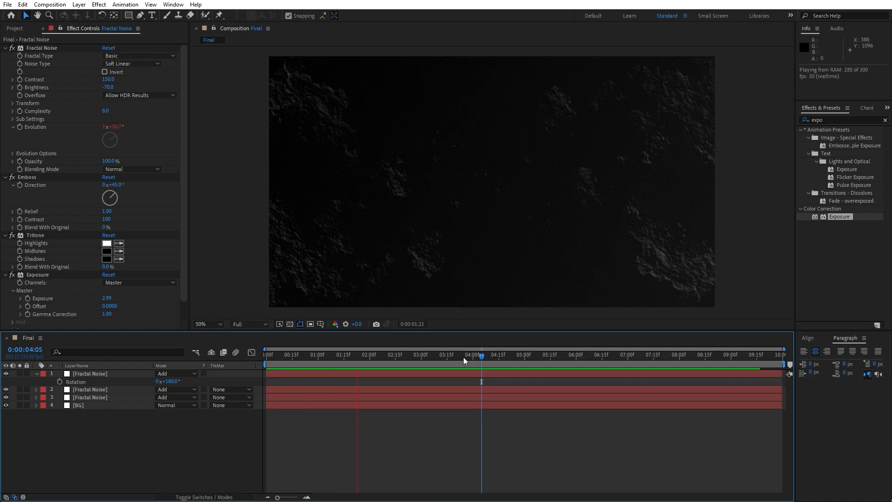
drag(442, 357, 503, 358)
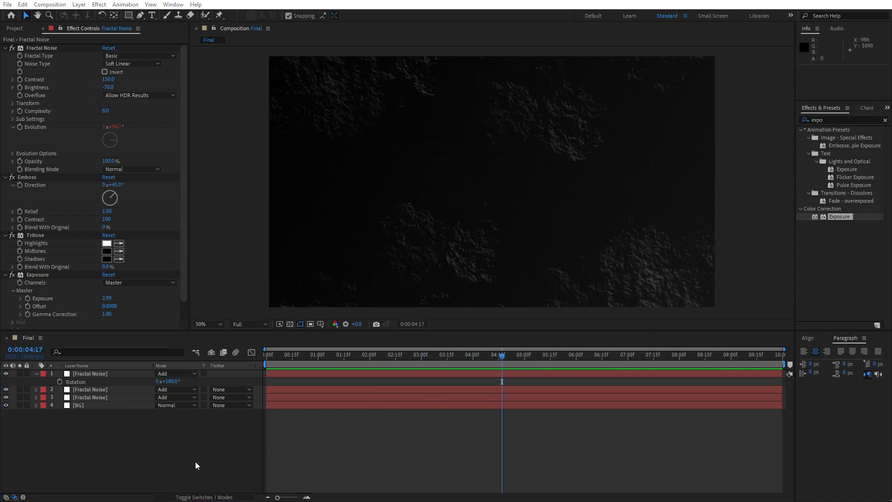
Step: Create a white 1920 x 1080 px solid layer named Turbulent in the Final composition
right_click(130, 440)
mouse_move(185, 324)
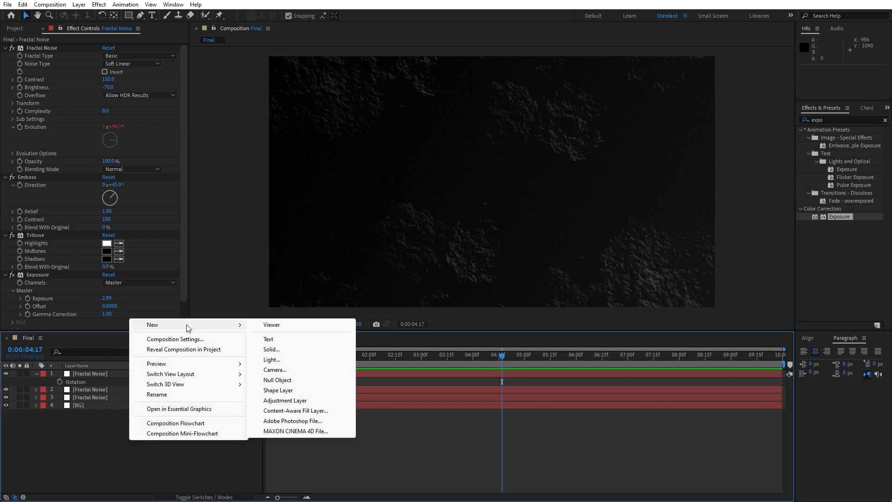
click(289, 350)
text(T)
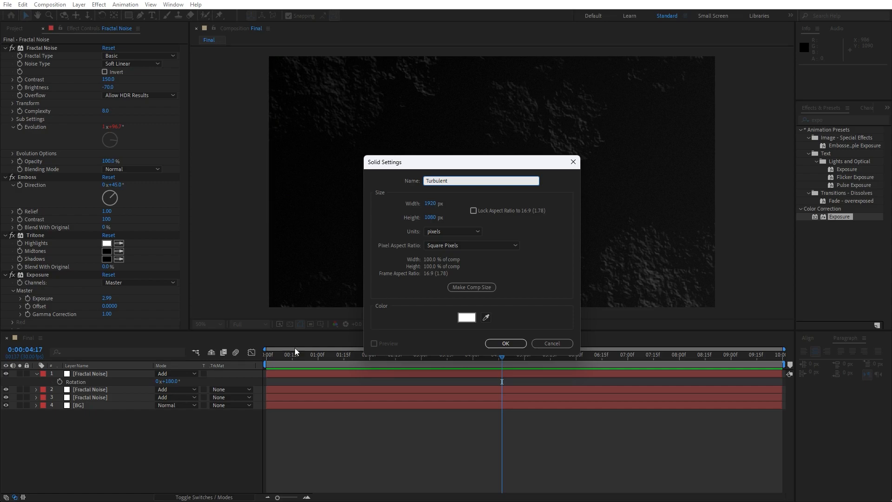
text(urbulent)
click(493, 344)
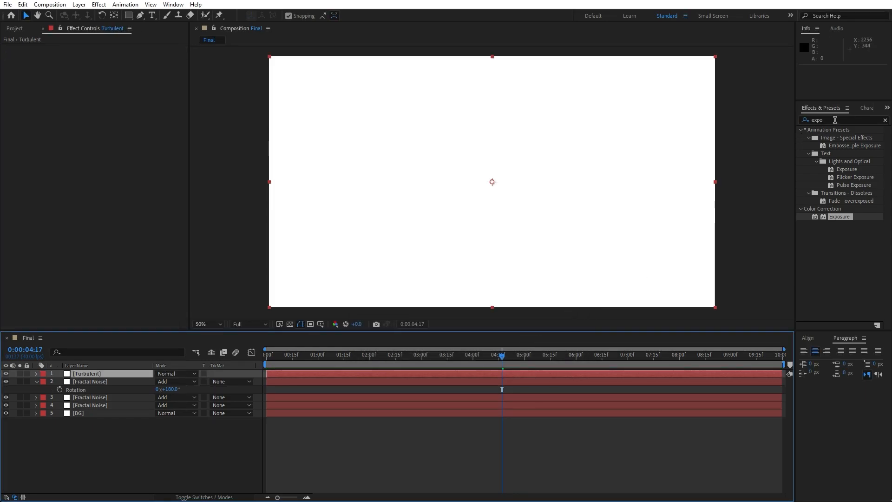
Step: Apply the CC Threads effect and the Turbulent Displace effect to the Turbulent layer
click(834, 119)
text(cc thre)
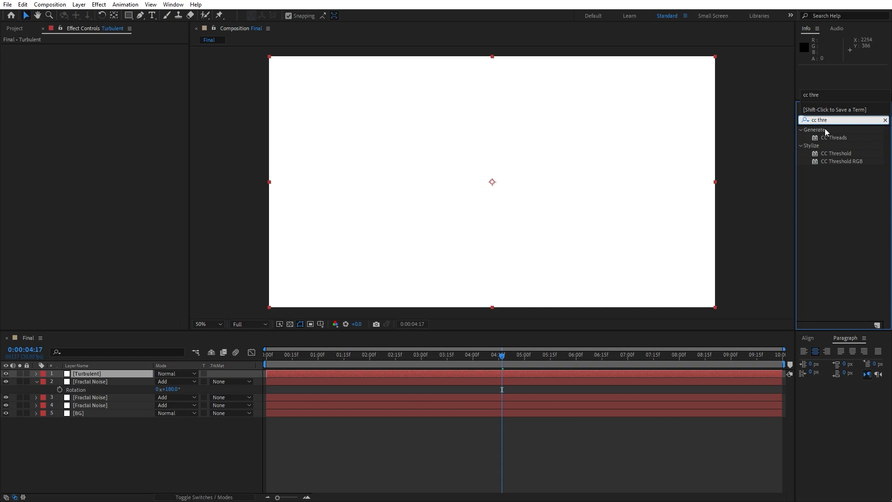
drag(834, 137, 122, 373)
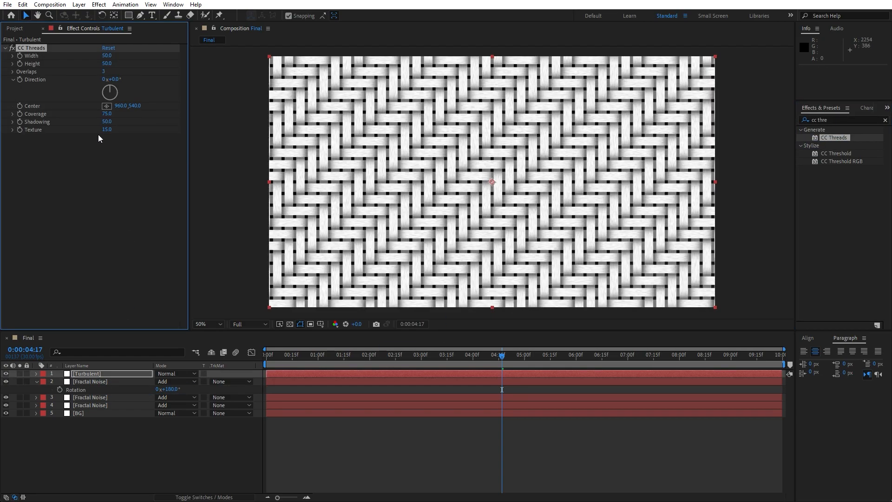
click(829, 119)
text(turb)
drag(846, 136, 113, 375)
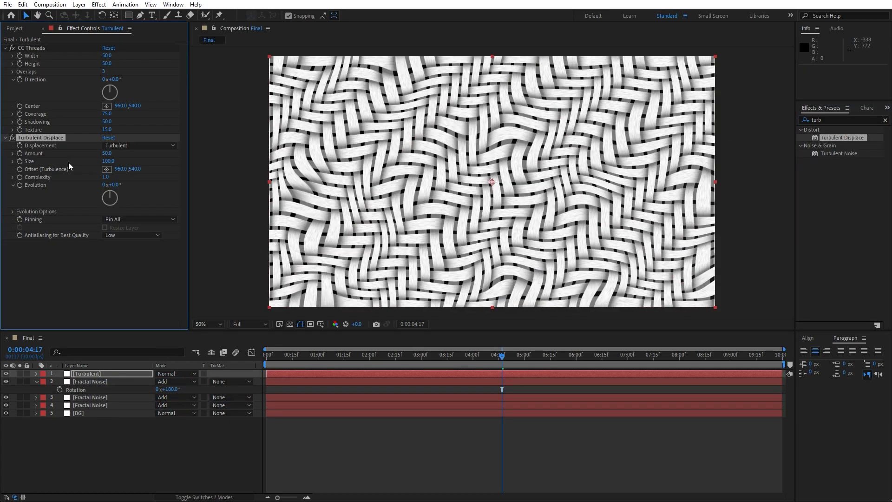
Step: Set the Turbulent Displace amount to 1000 and the Turbulent layer's blending mode to Multiply
click(118, 147)
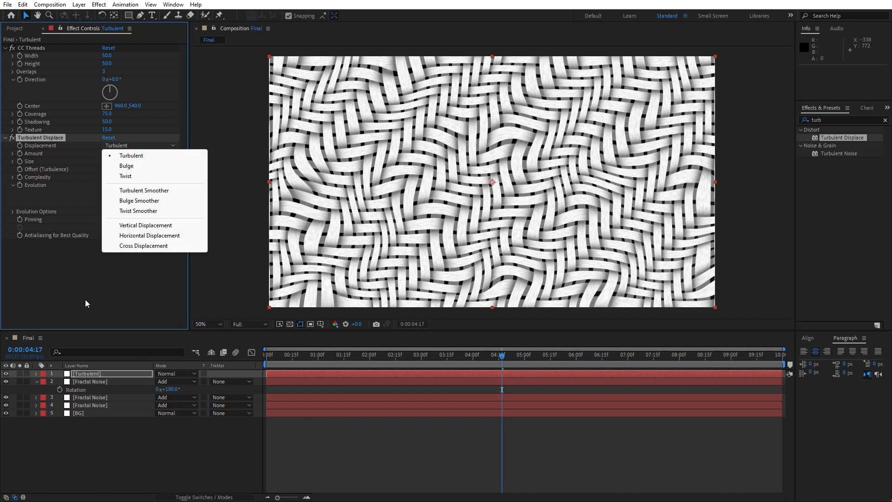
click(85, 299)
click(107, 154)
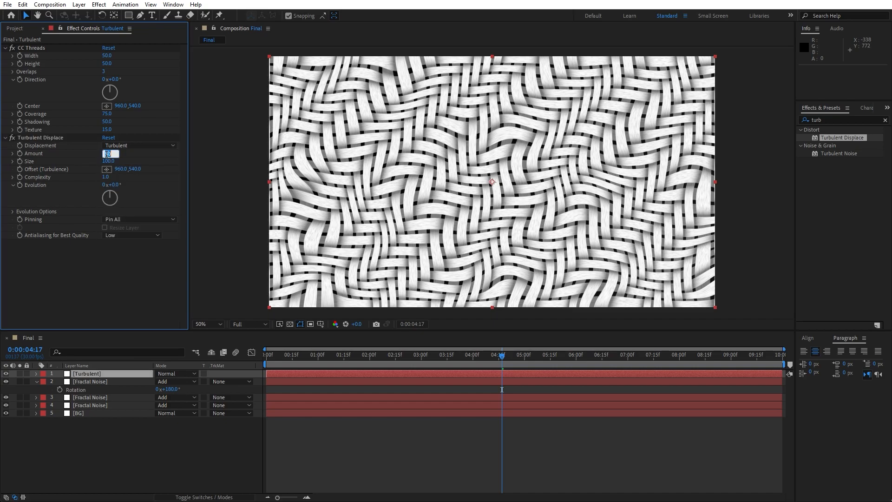
click(119, 299)
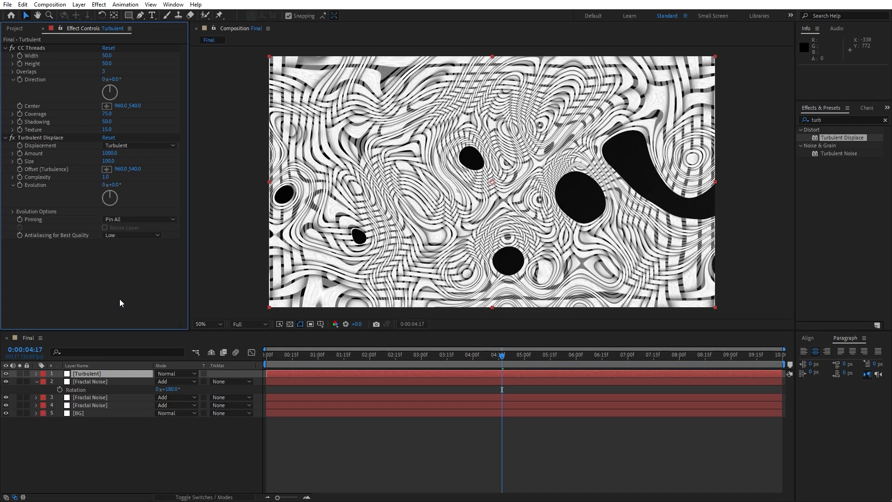
click(168, 374)
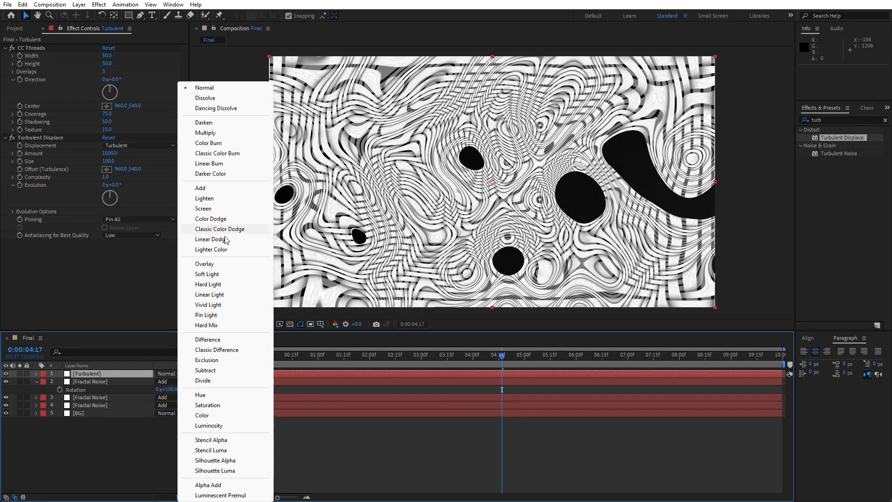
click(219, 132)
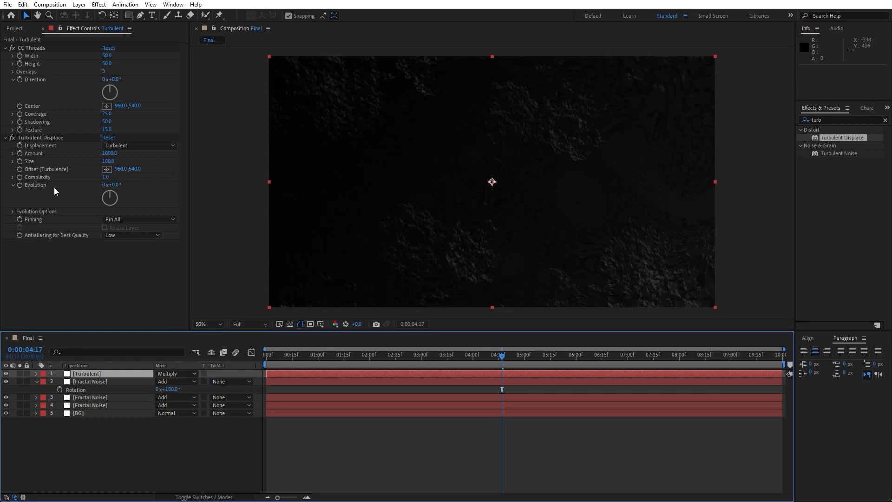
Step: Add the expression time*100 to the Turbulent Displace evolution and collapse the Turbulent layer's properties
alt+click(20, 186)
text(time*100)
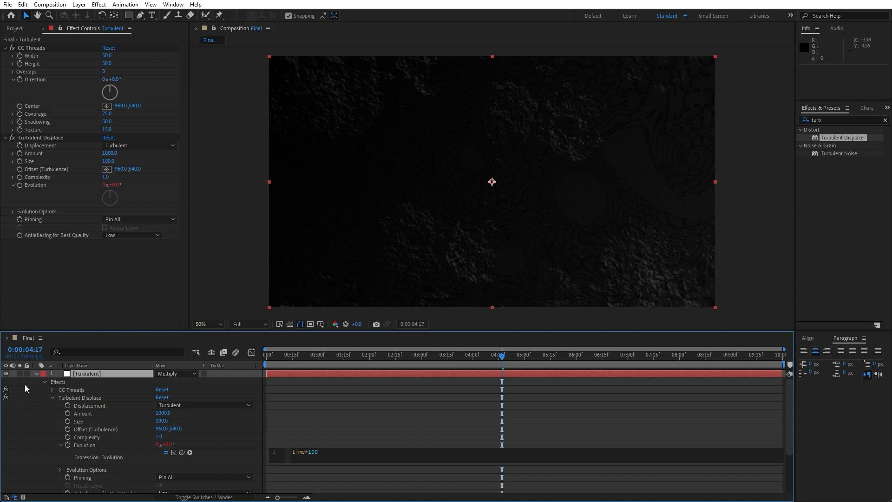
click(25, 384)
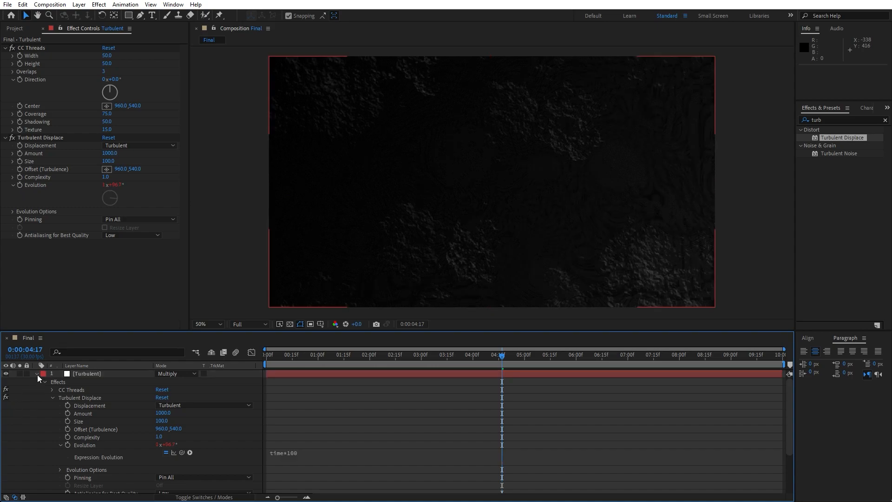
click(36, 374)
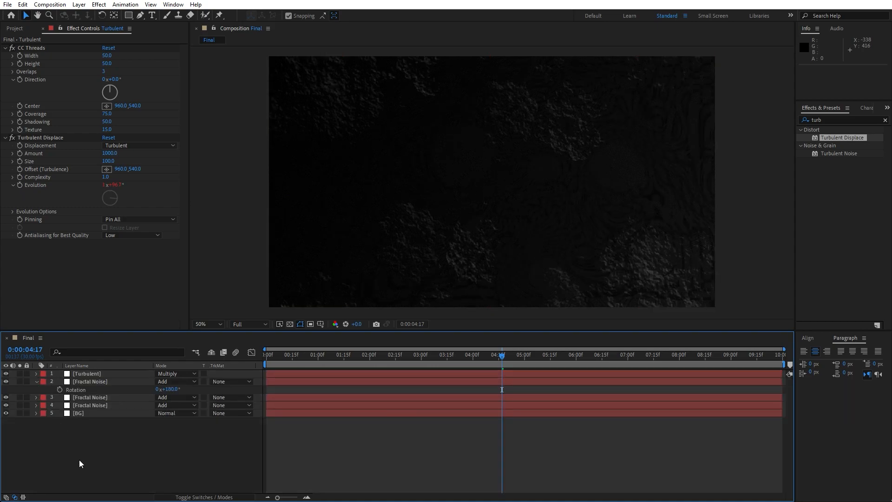
Step: Preview the animated thread distortion and move the playhead to 0:00:03:21
key(space)
click(360, 359)
drag(360, 358, 458, 364)
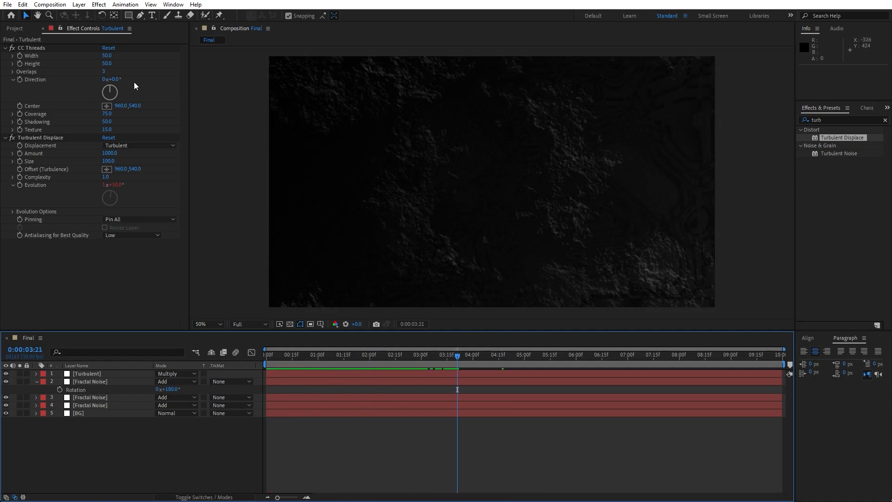
Step: Set the CC Threads width to 57.3 and height to 58.8, and change the Turbulent Displace displacement type to Bulge
drag(108, 56, 147, 67)
click(133, 145)
click(137, 166)
Step: Scale the Turbulent layer to 120% and set its Turbulent Displace complexity to 5
key(s)
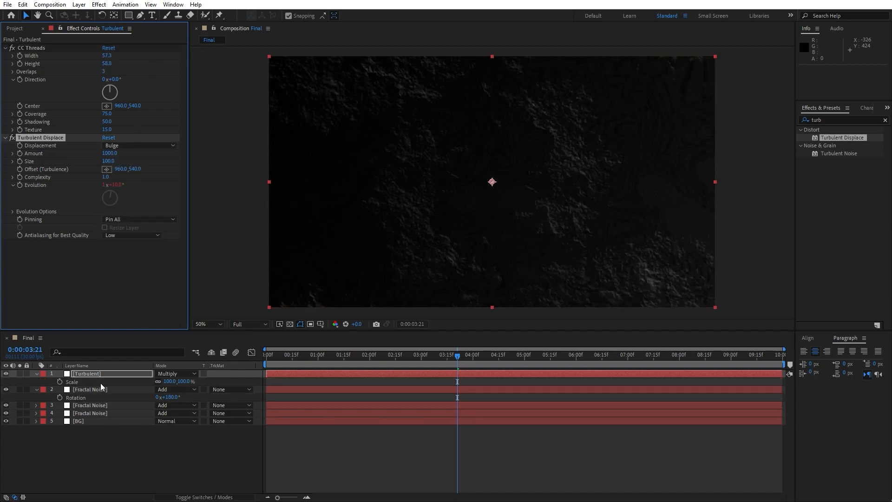
click(170, 381)
text(120)
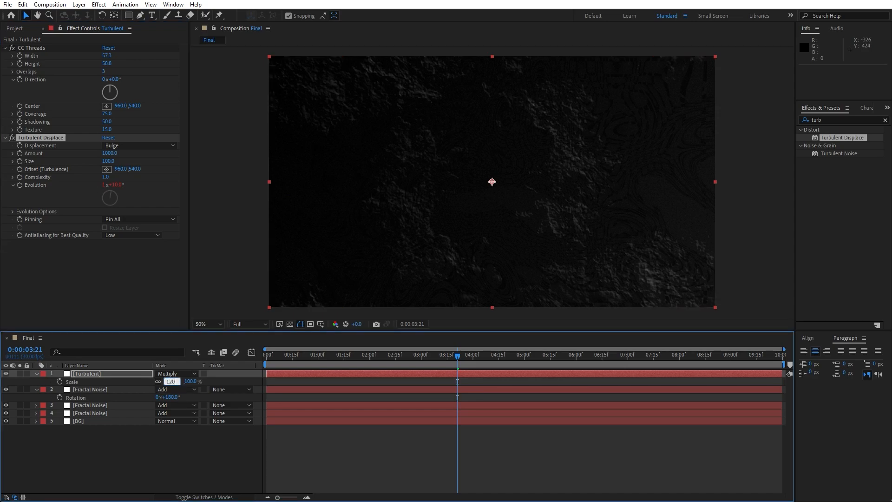
click(173, 440)
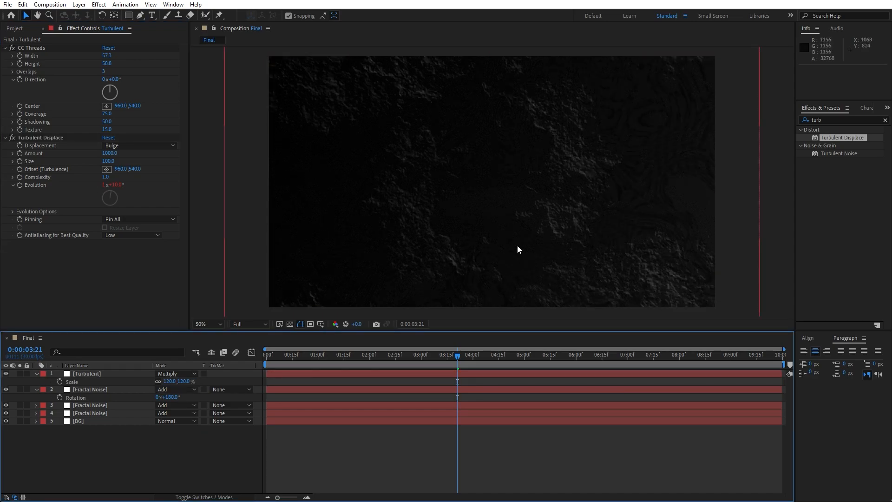
click(106, 178)
text(5)
key(Return)
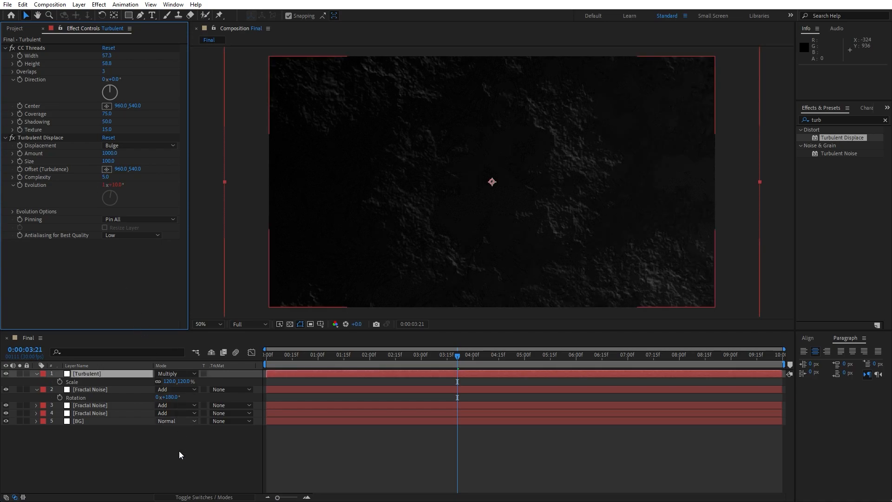
click(181, 467)
Step: Preview the combined texture layers and move the playhead to 0:00:03:09
key(space)
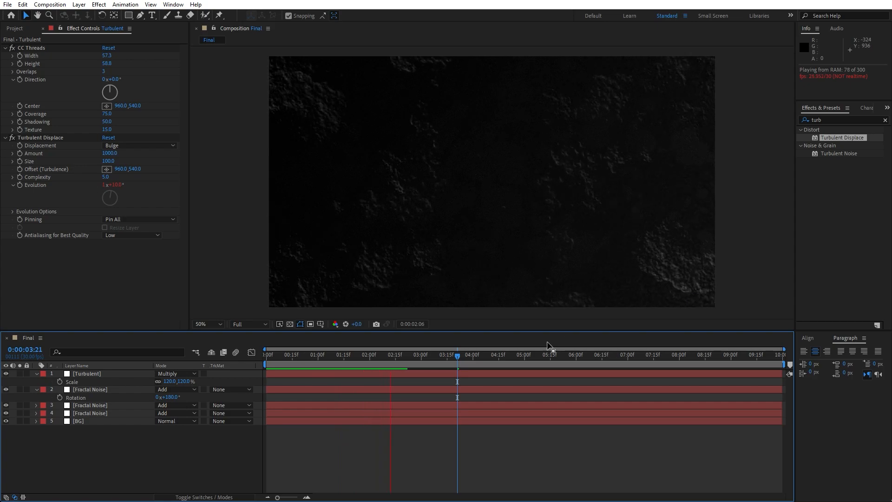
click(488, 361)
drag(498, 361, 437, 361)
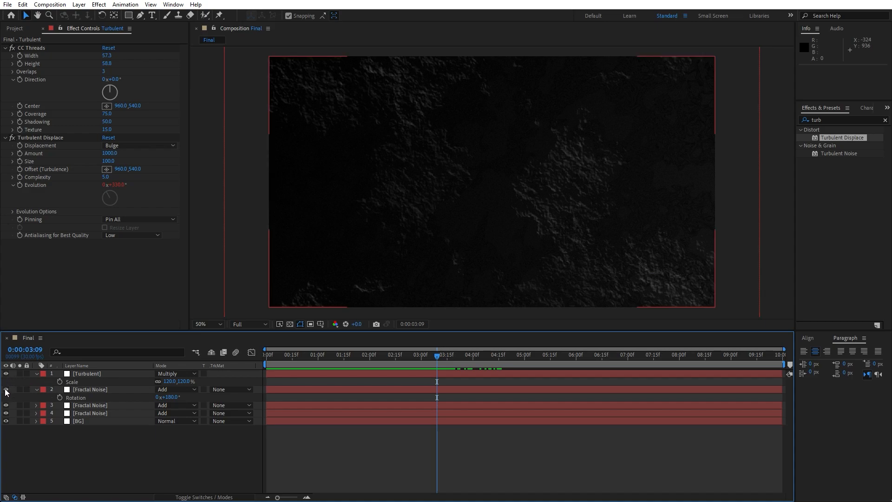
Step: Set the exposure of the rotated Fractal Noise layer to 4 and preview the animation up to 0:00:02:22
click(97, 389)
click(108, 298)
text(4)
click(132, 456)
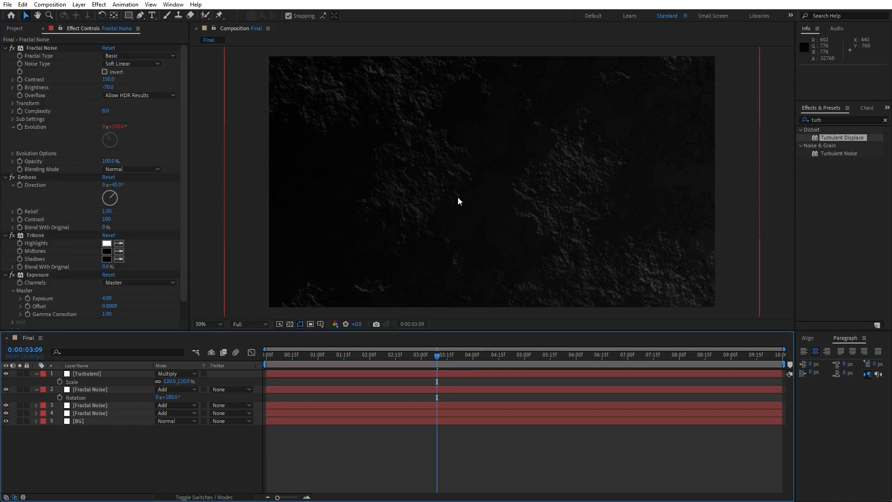
key(space)
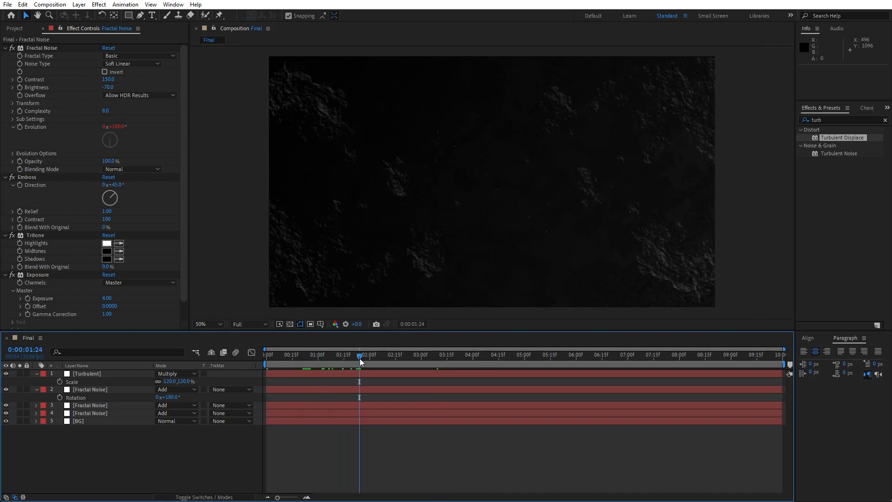
drag(359, 358, 406, 358)
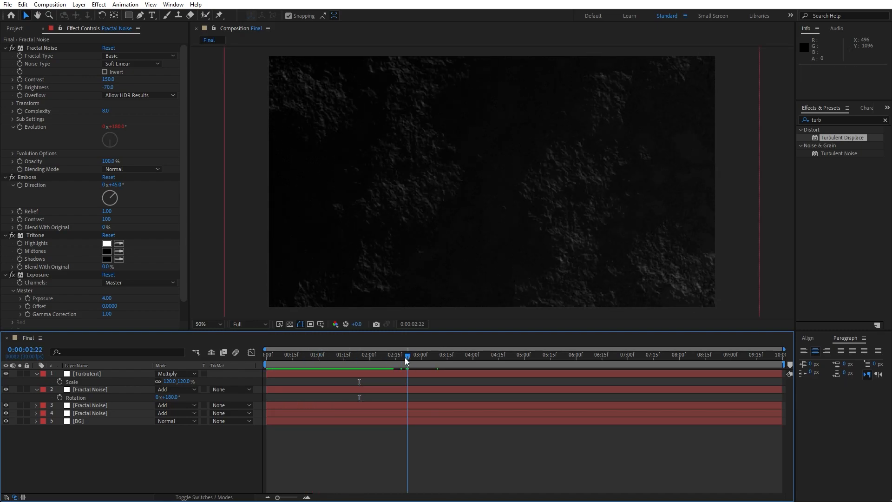
Step: Collapse the layer properties and pre-compose all five layers of the Final composition into a composition named 1
click(37, 373)
click(37, 381)
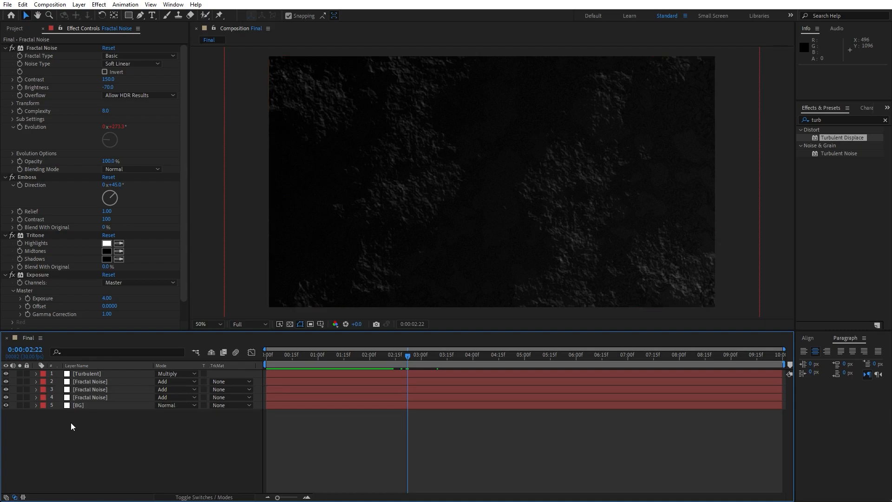
drag(129, 451, 63, 331)
right_click(112, 397)
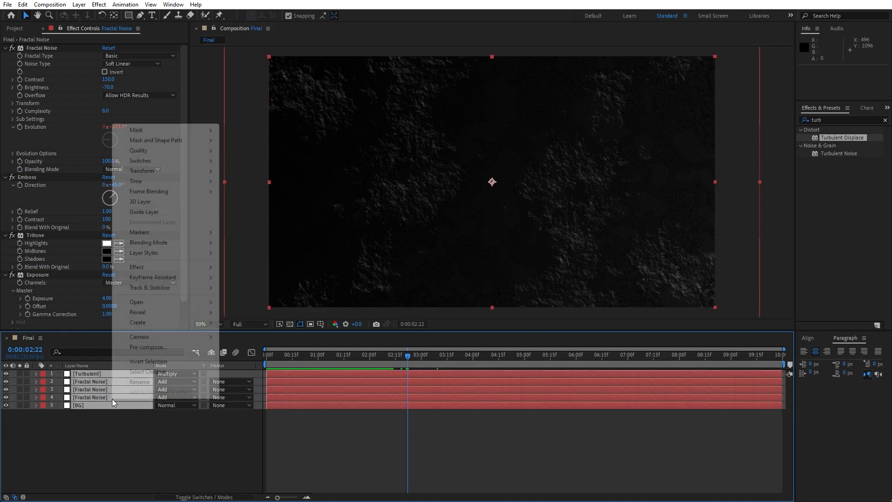
click(162, 347)
text(1)
key(Return)
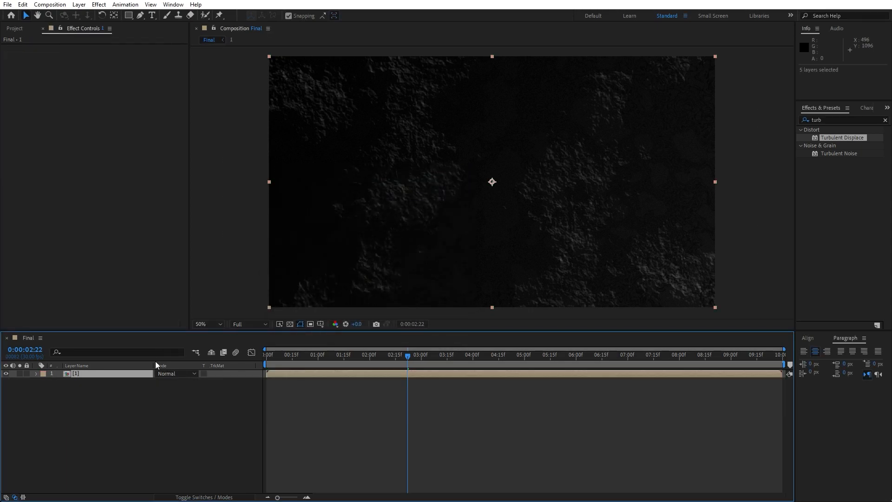
click(122, 404)
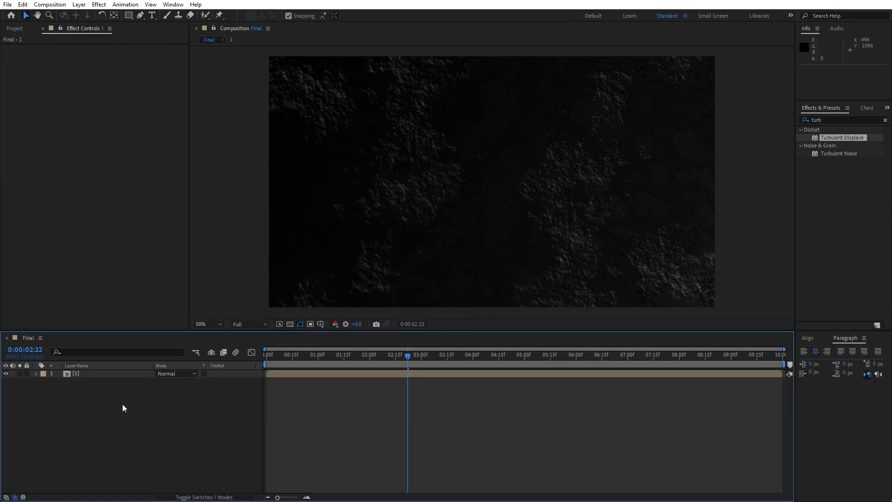
Step: Apply the Tritone effect to the pre-composed layer and set its midtones to orange AD5B00
click(836, 119)
text(trit)
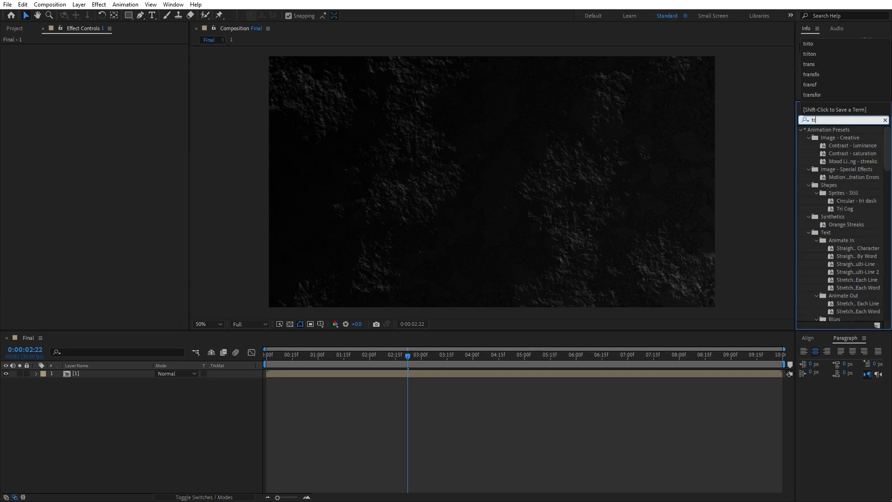
drag(836, 138, 91, 373)
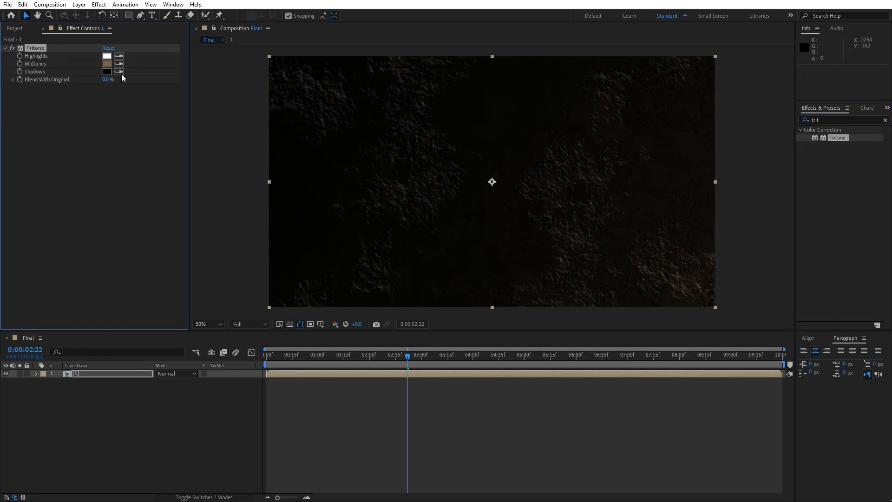
click(106, 64)
mouse_move(279, 367)
mouse_down()
mouse_move(298, 315)
mouse_move(296, 362)
mouse_move(295, 355)
mouse_up()
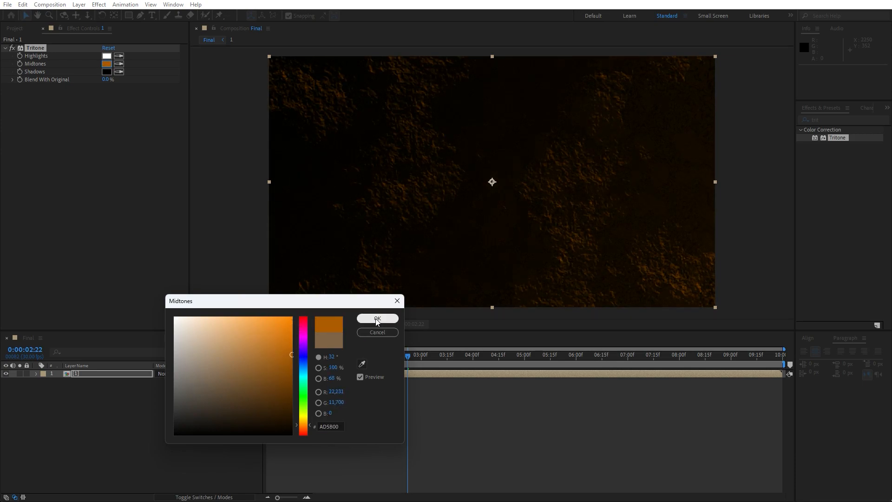
click(377, 318)
Step: Duplicate the pre-composed layer and delete the Tritone effect from the lower copy
click(94, 375)
key(ctrl+d)
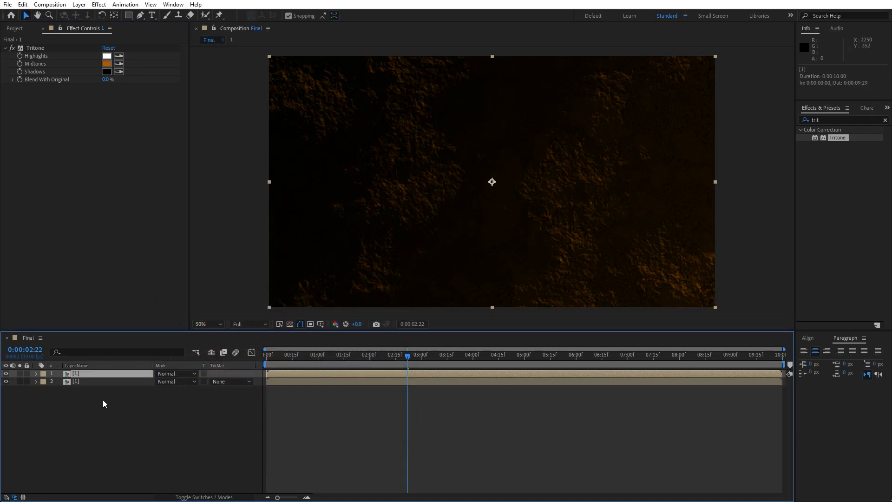
click(84, 381)
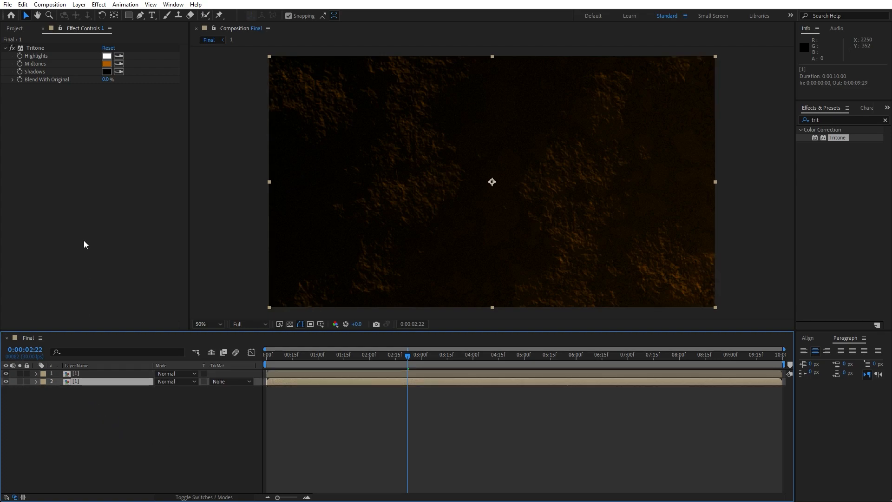
click(41, 48)
key(Delete)
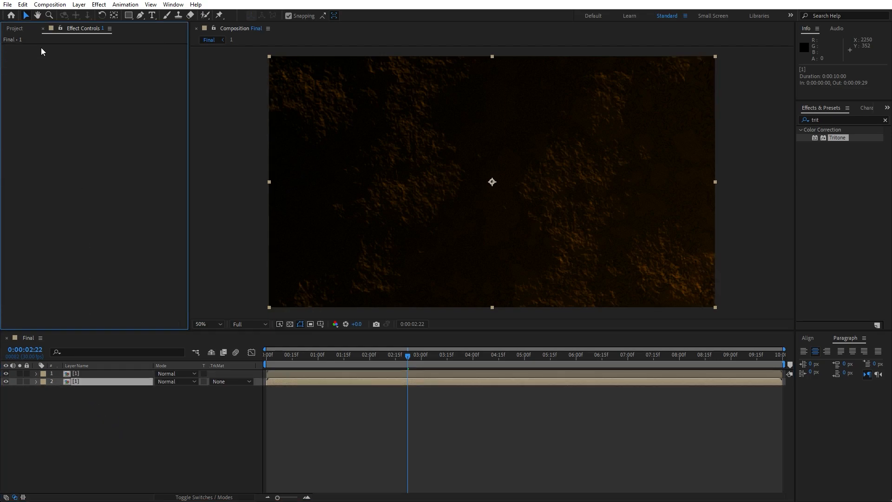
Step: Try Overlay on the upper copy, settle on the Screen blending mode and lower its opacity to 30%
click(106, 374)
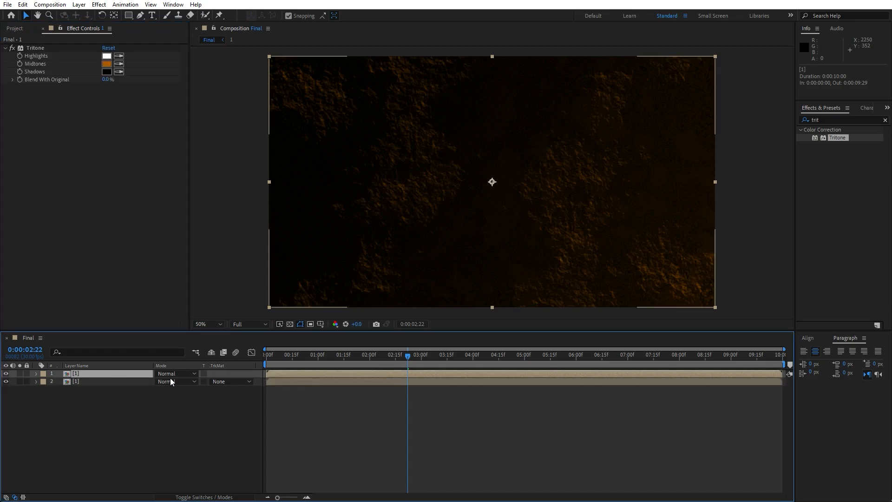
click(168, 381)
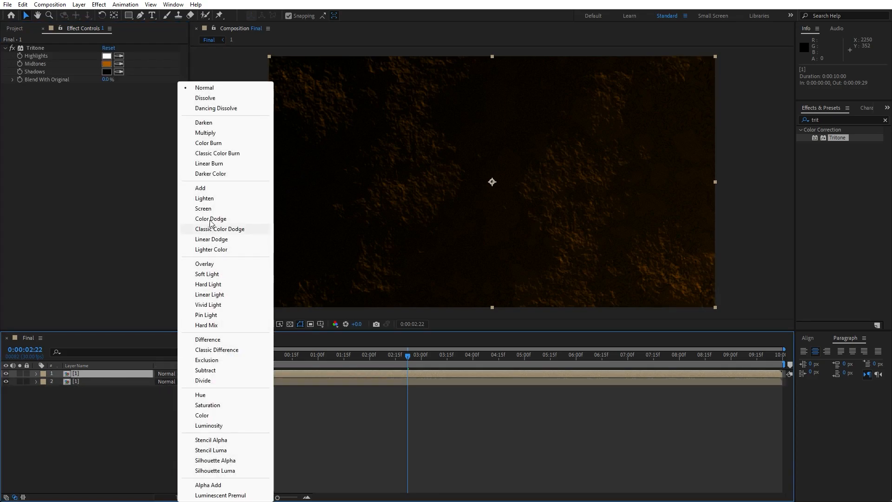
click(206, 263)
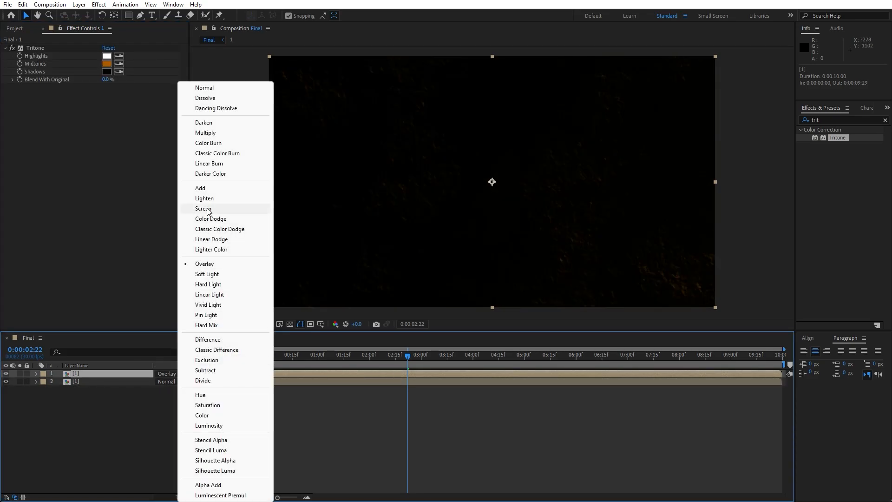
click(207, 209)
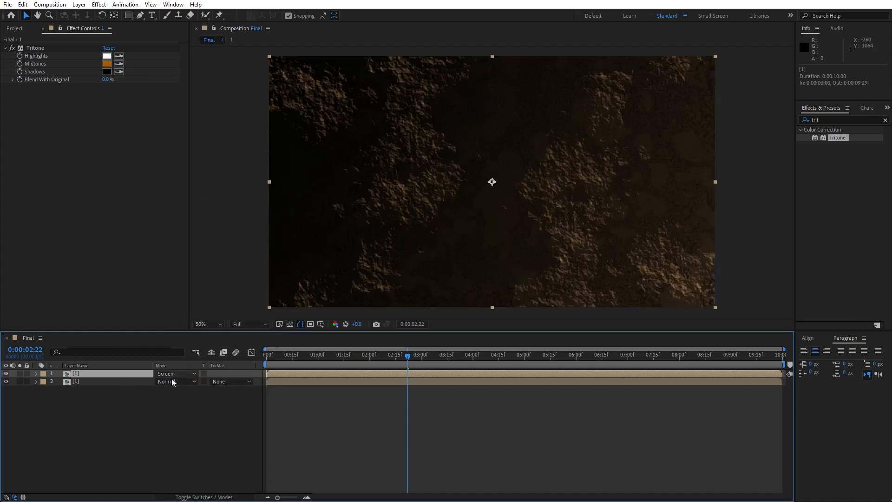
key(t)
drag(161, 381, 134, 381)
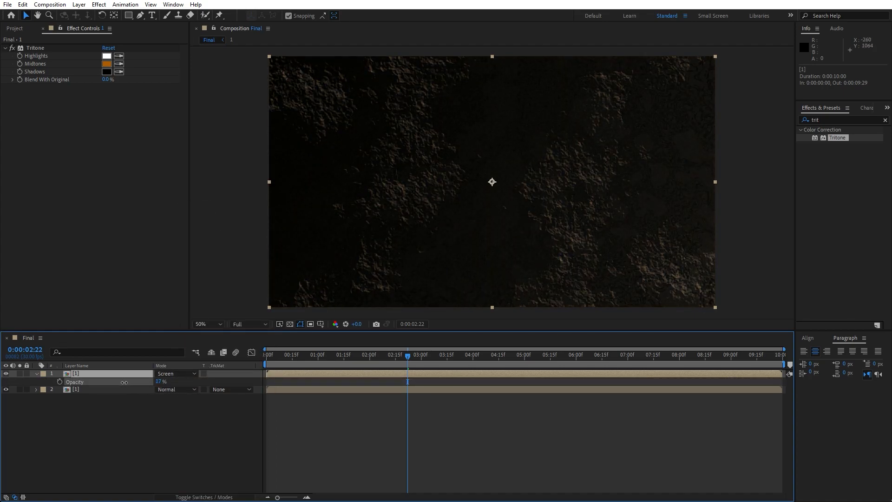
Step: Change the upper copy's Tritone midtones to teal and preview the tinted animation up to 0:00:03:27
click(106, 64)
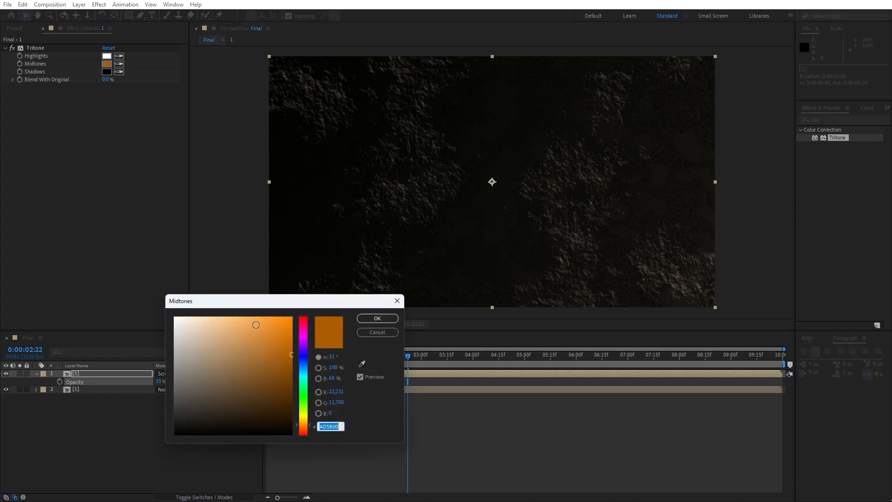
drag(299, 349, 299, 377)
click(376, 318)
drag(403, 364, 468, 364)
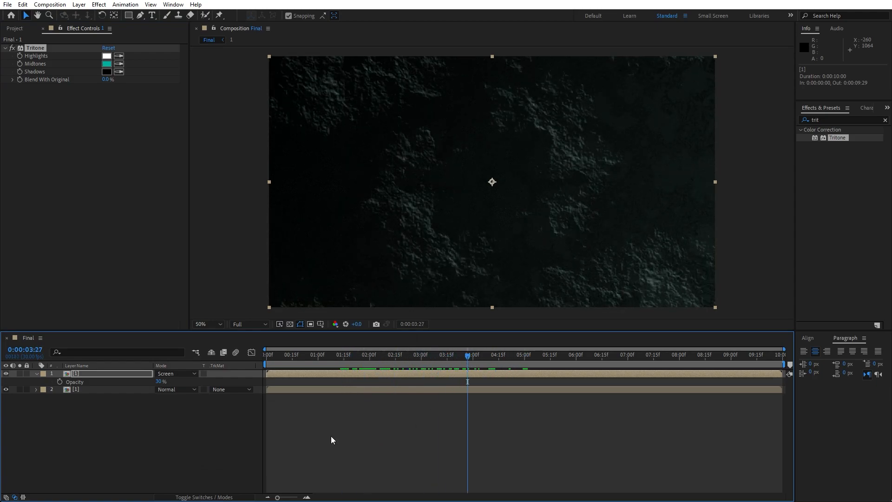
click(37, 373)
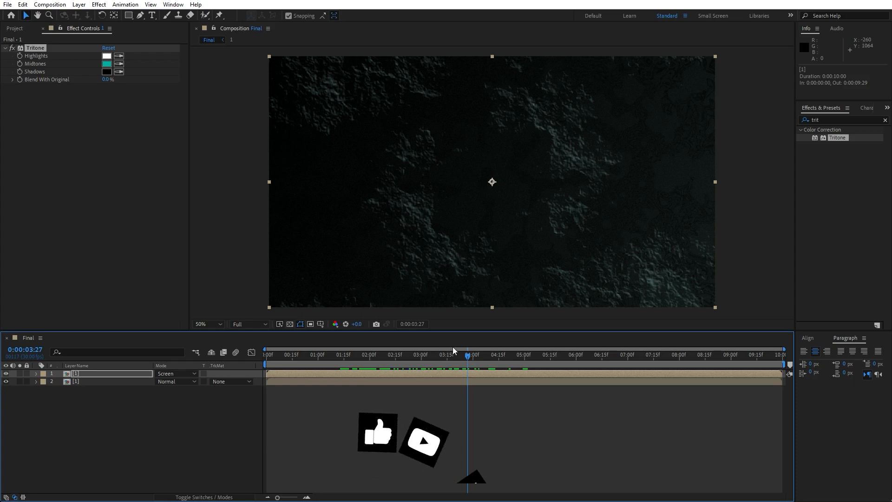